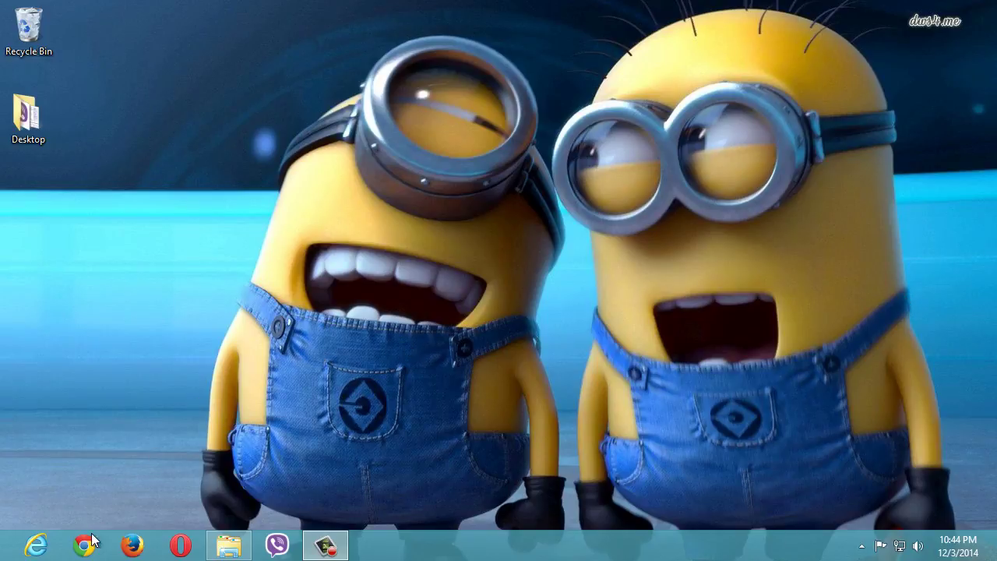
# - Search Chrome for 'google drive' and open the 'Google Drive - Cloud Storage & File Backup' homepage
pyautogui.click(264, 31)
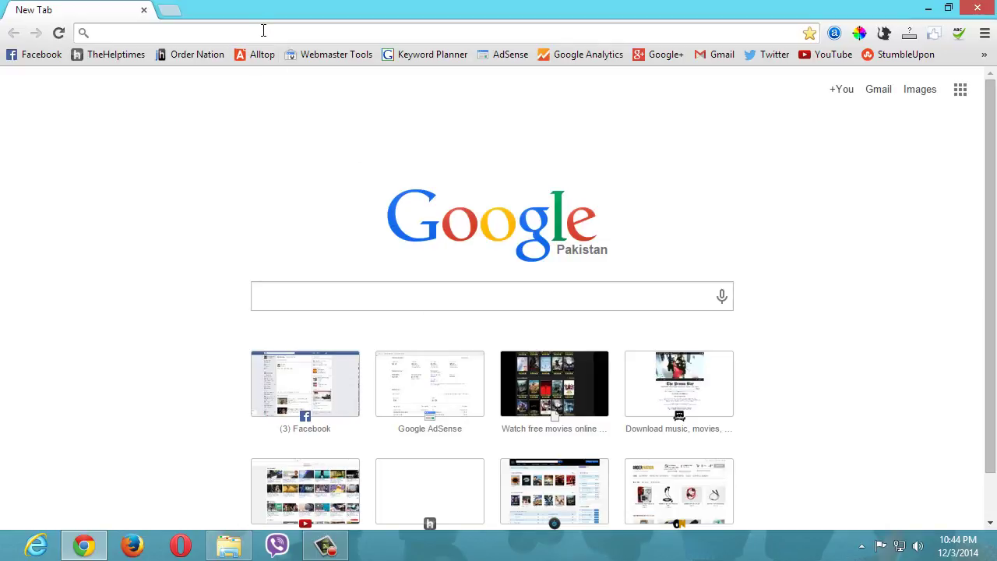
pyautogui.write('google.')
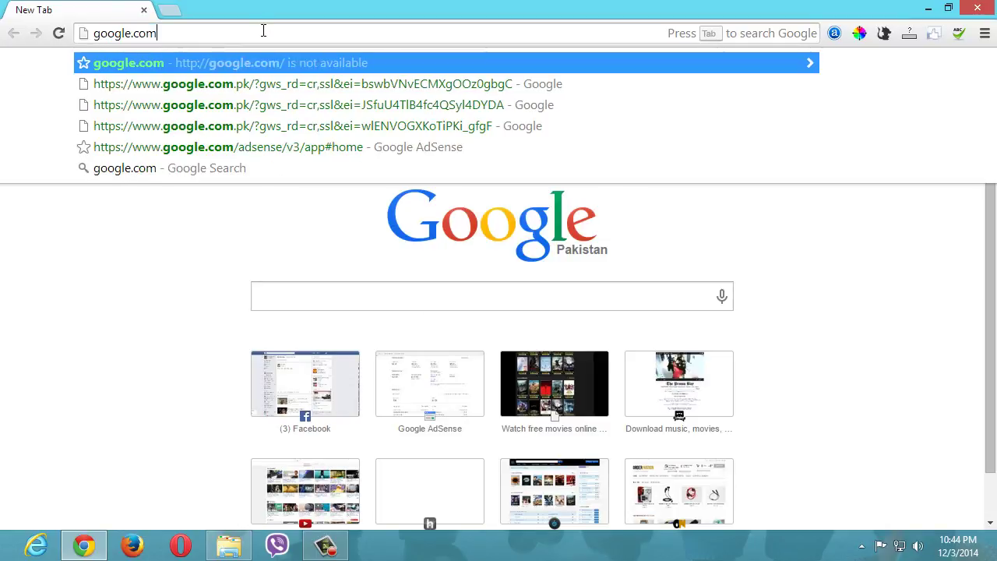
pyautogui.press('BackSpace')
pyautogui.write('dri')
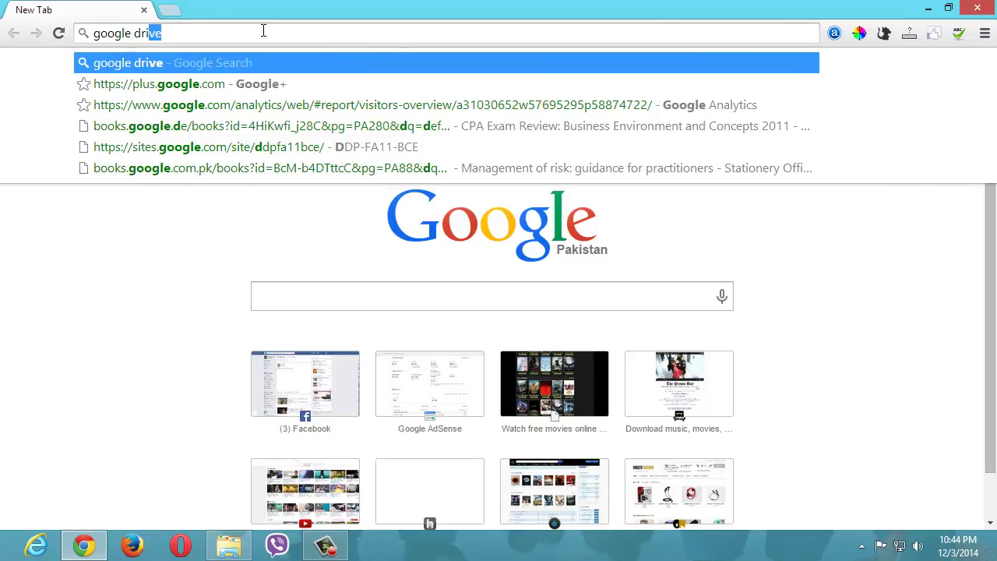
pyautogui.press('Return')
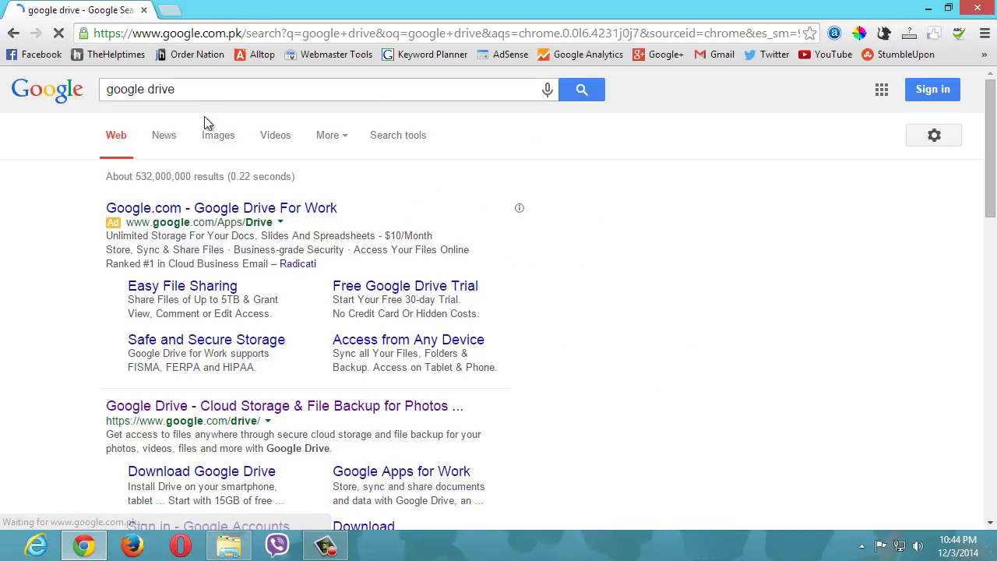
pyautogui.scroll(-1, 319, 327)
pyautogui.click(288, 328)
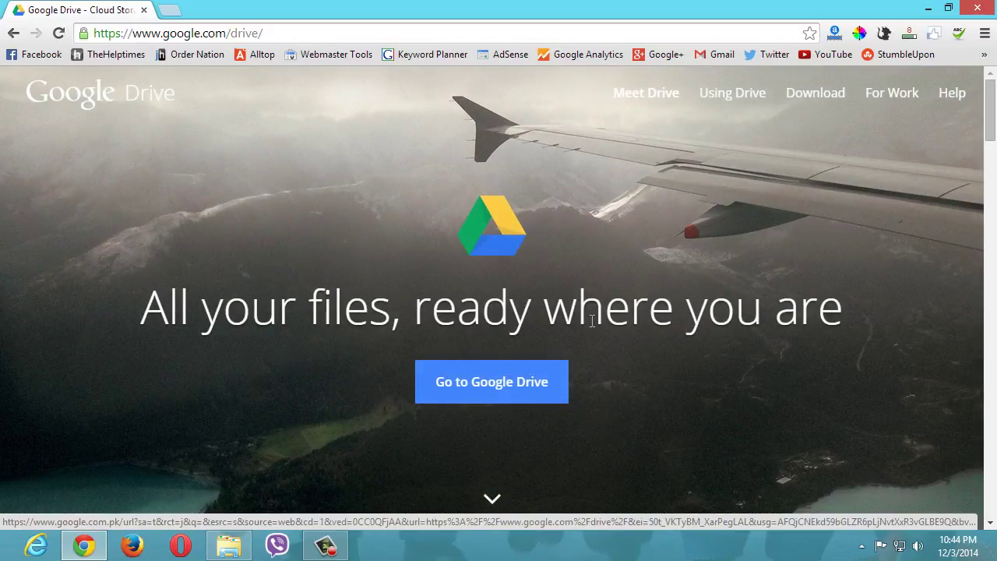
pyautogui.scroll(-1, 592, 321)
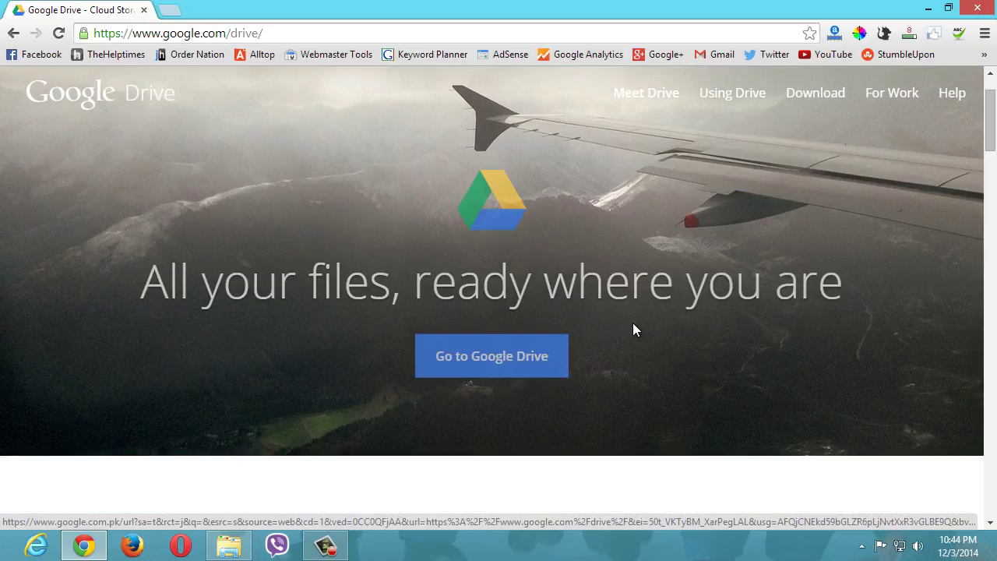
# - Go to Google Drive and sign in with the second saved account's password
pyautogui.click(519, 363)
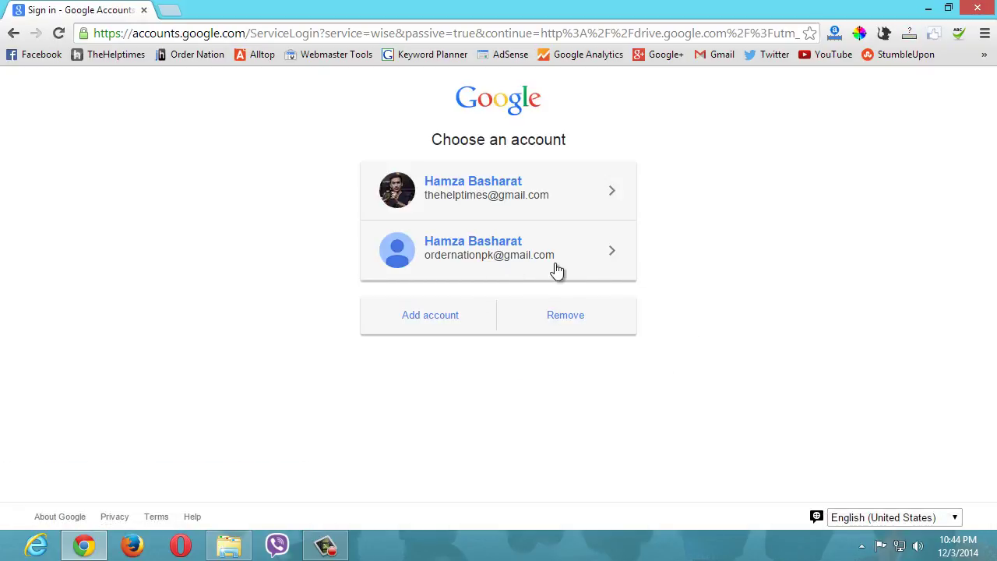
pyautogui.click(527, 258)
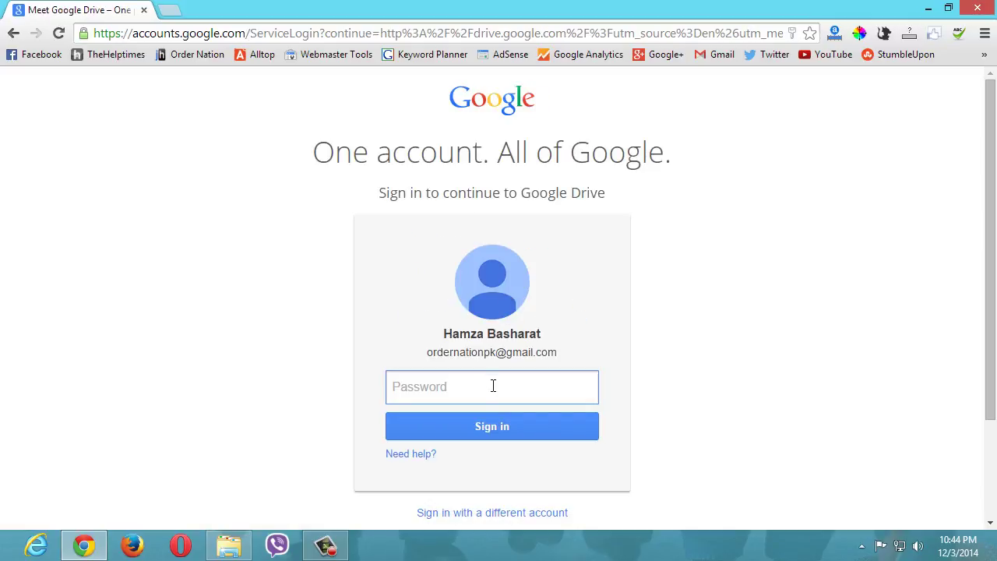
pyautogui.write('••••••••••••')
pyautogui.press('Return')
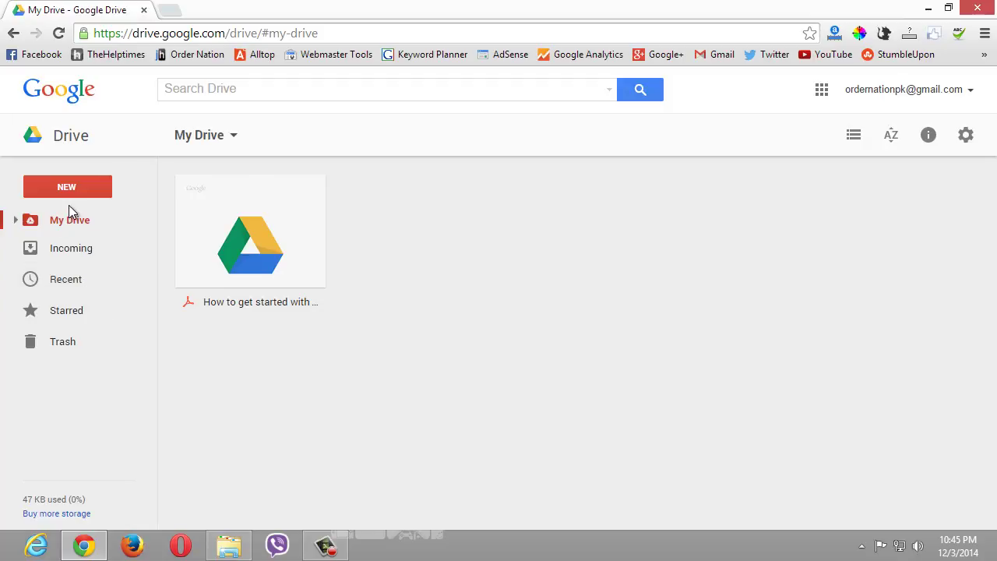
# - Upload the photo through NEW > File upload, then open the uploaded JPG in preview
pyautogui.click(87, 188)
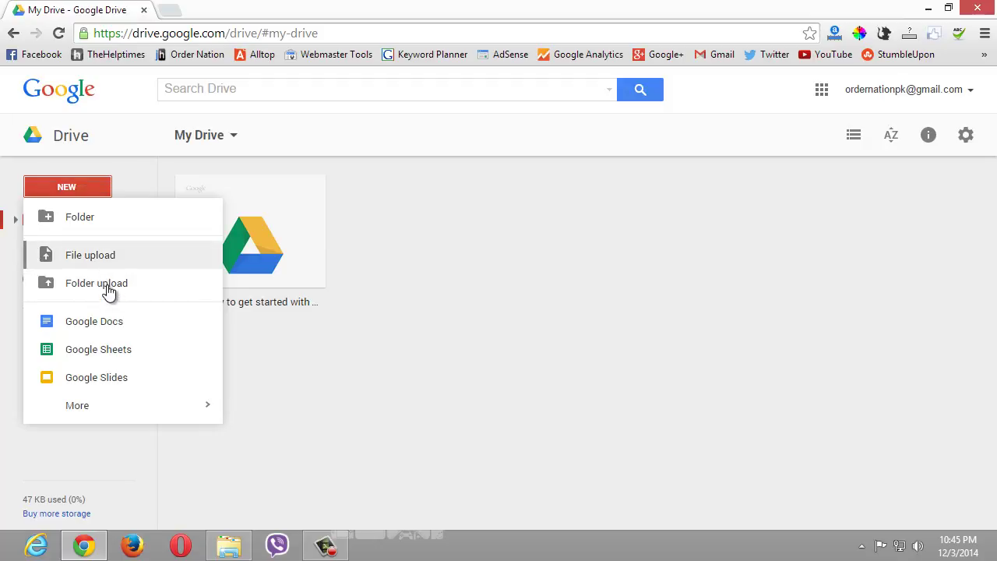
pyautogui.click(112, 265)
pyautogui.doubleClick(206, 168)
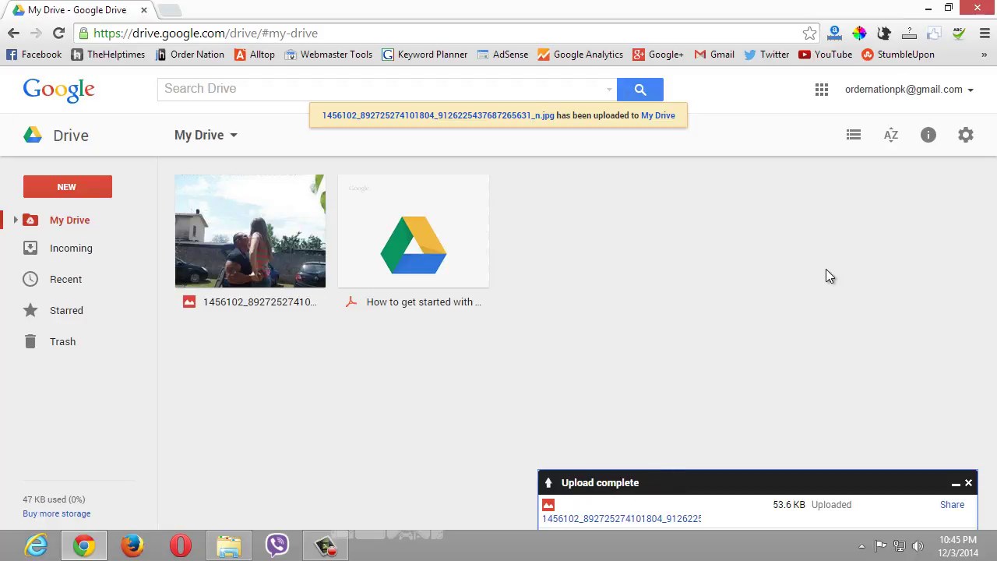
pyautogui.click(243, 250)
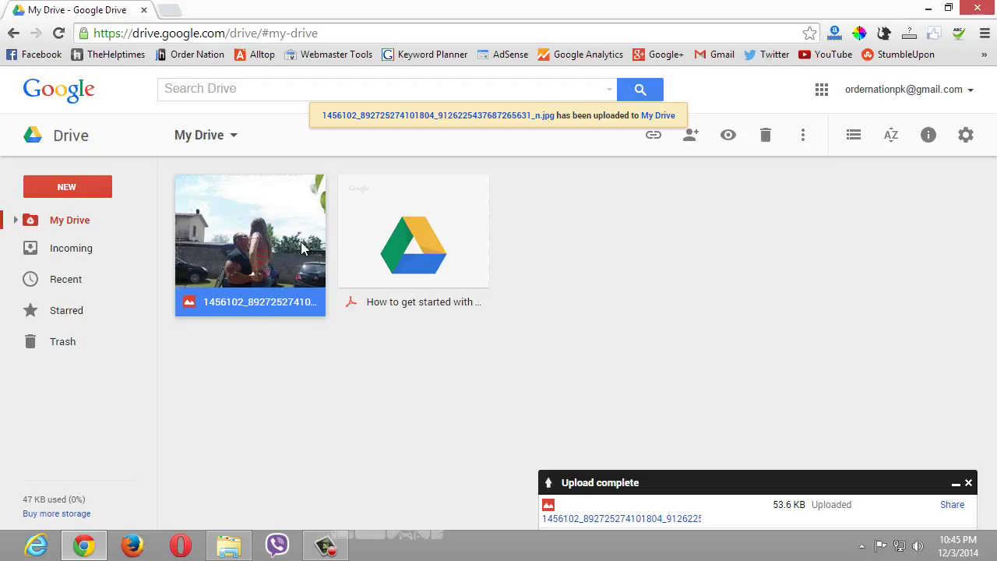
pyautogui.doubleClick(261, 246)
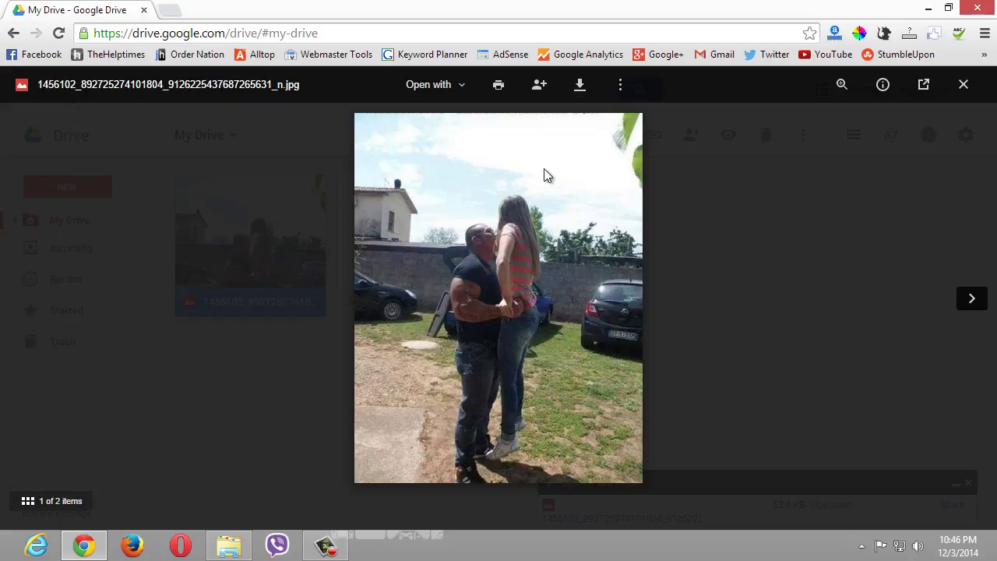
# - Turn on link sharing for the photo and copy its shareable link
pyautogui.click(540, 87)
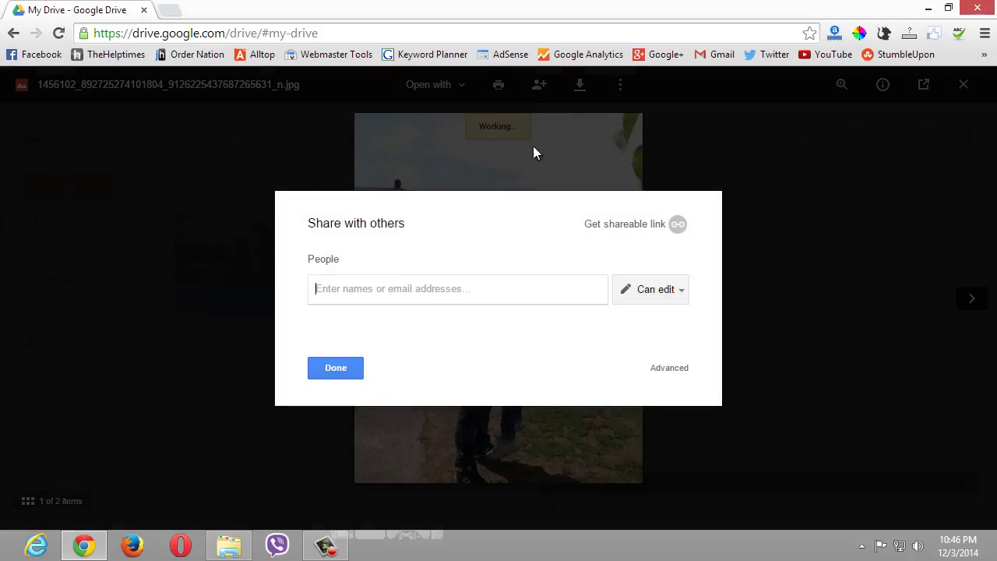
pyautogui.click(608, 233)
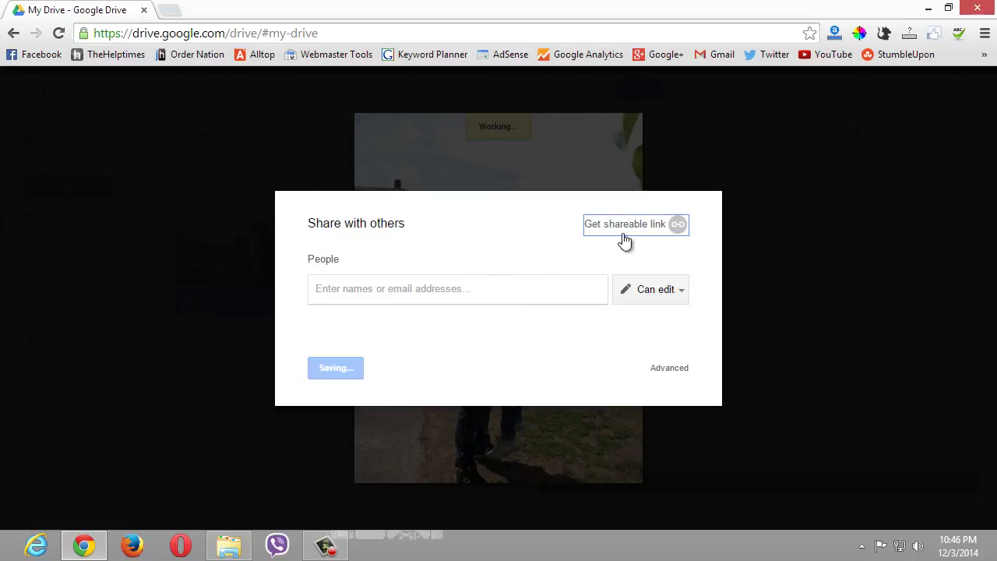
pyautogui.rightClick(545, 312)
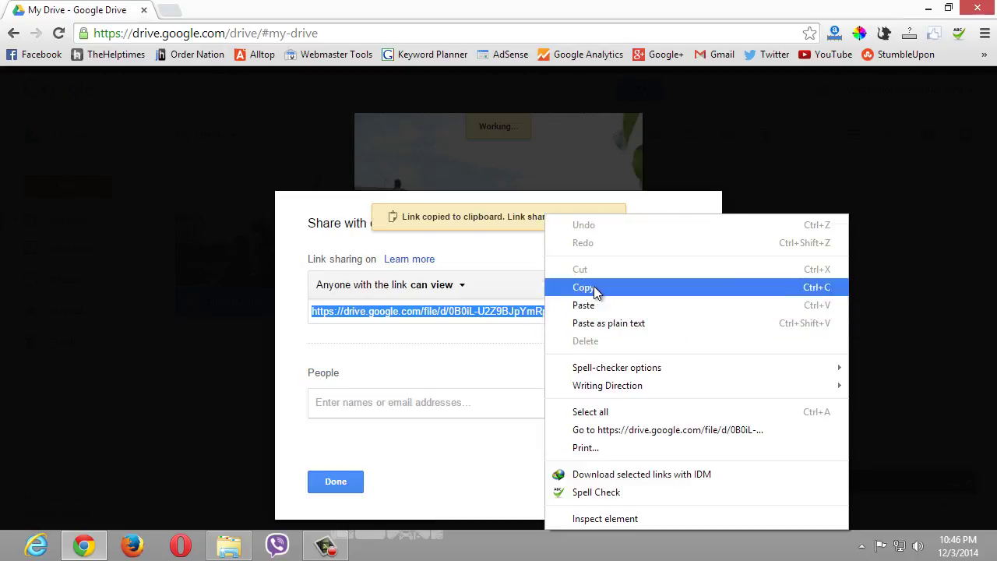
pyautogui.click(588, 290)
# - Load the copied link in a new tab, then close sharing and return to My Drive
pyautogui.click(181, 10)
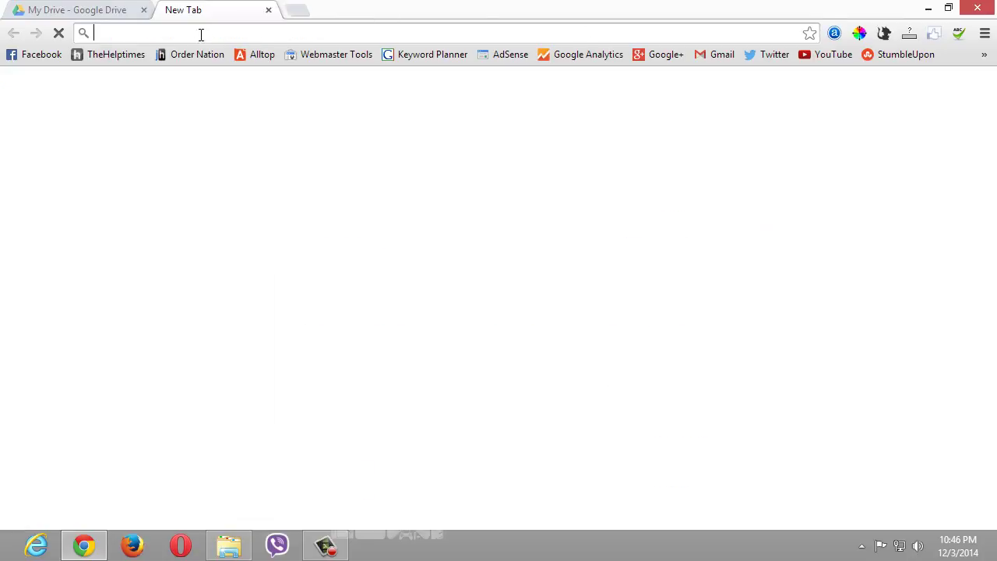
pyautogui.hotkey('ctrl', 'v')
pyautogui.press('Return')
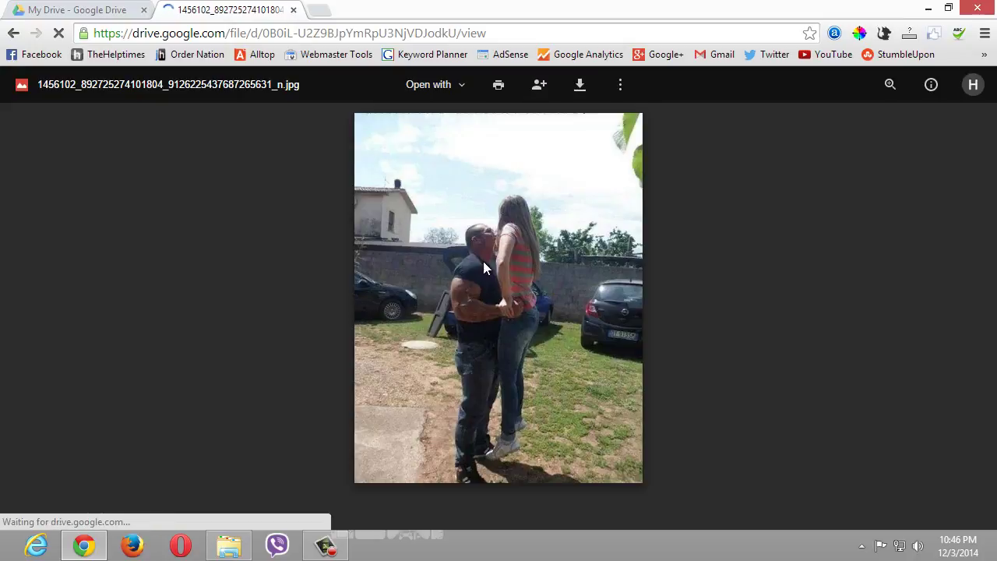
pyautogui.click(117, 10)
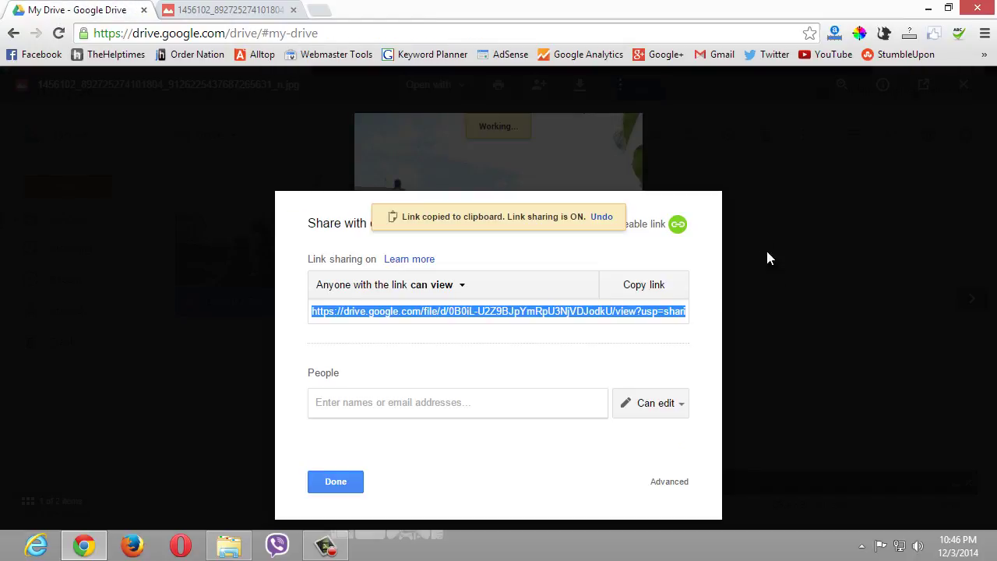
pyautogui.press('Escape')
pyautogui.click(704, 296)
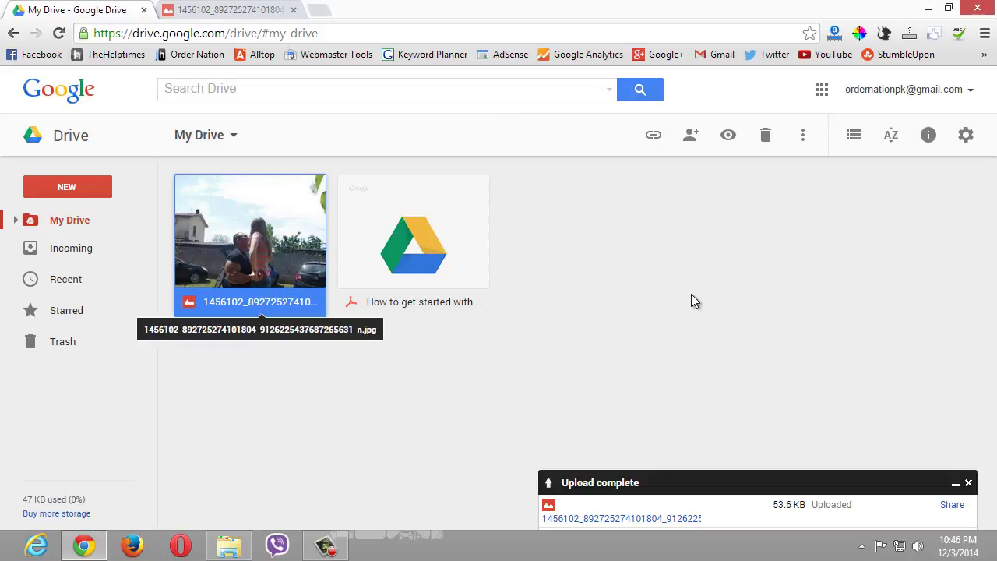
# - Dismiss the Upload complete notice and reload the Drive home page
pyautogui.click(968, 482)
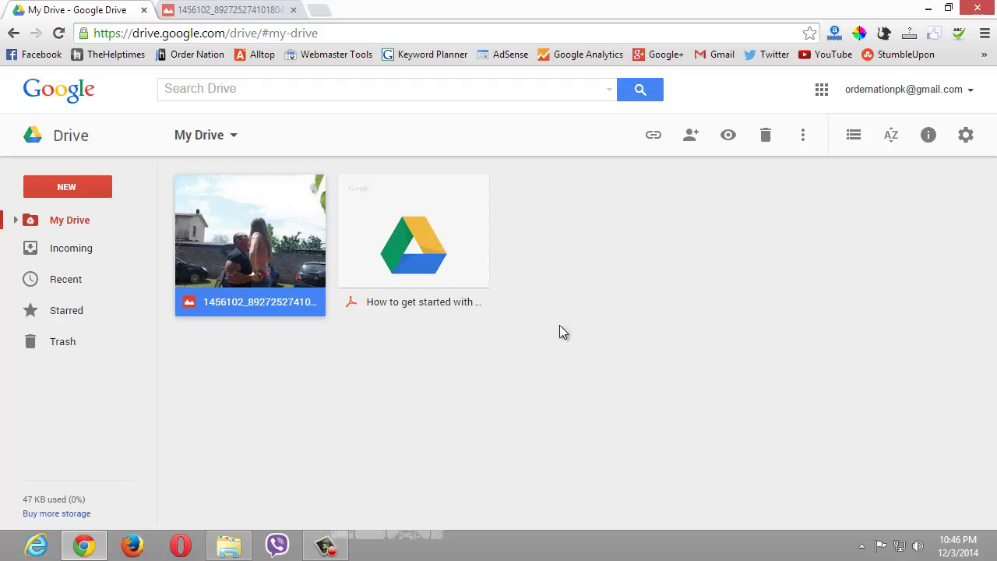
pyautogui.click(233, 140)
pyautogui.click(227, 146)
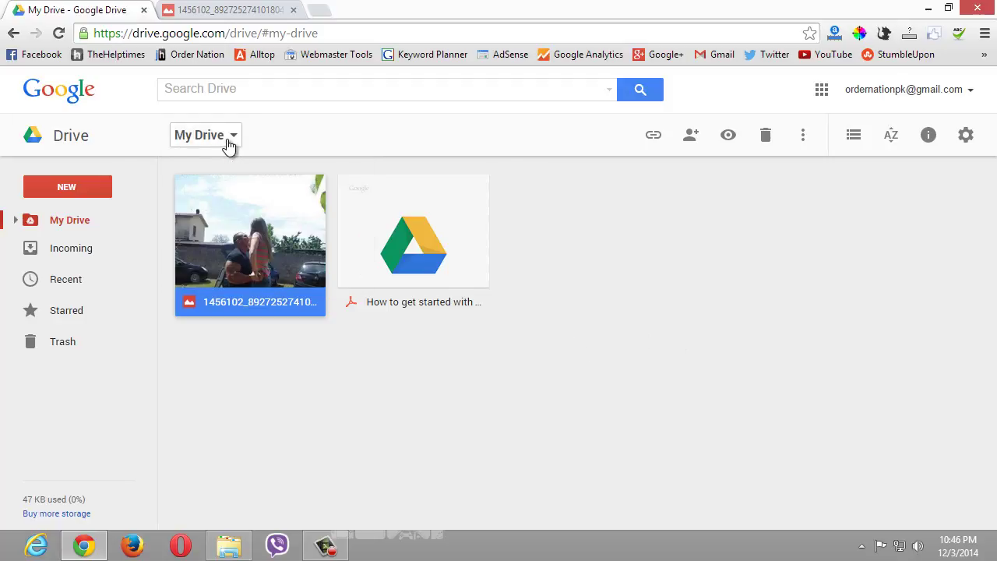
pyautogui.click(68, 140)
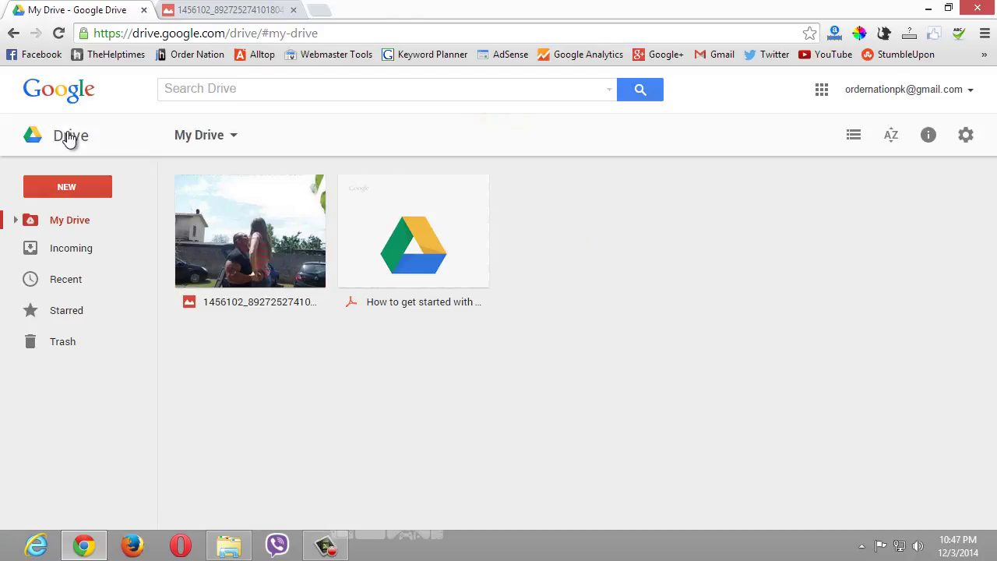
# - Choose Download Drive from the settings gear menu to reach the desktop client page
pyautogui.click(966, 135)
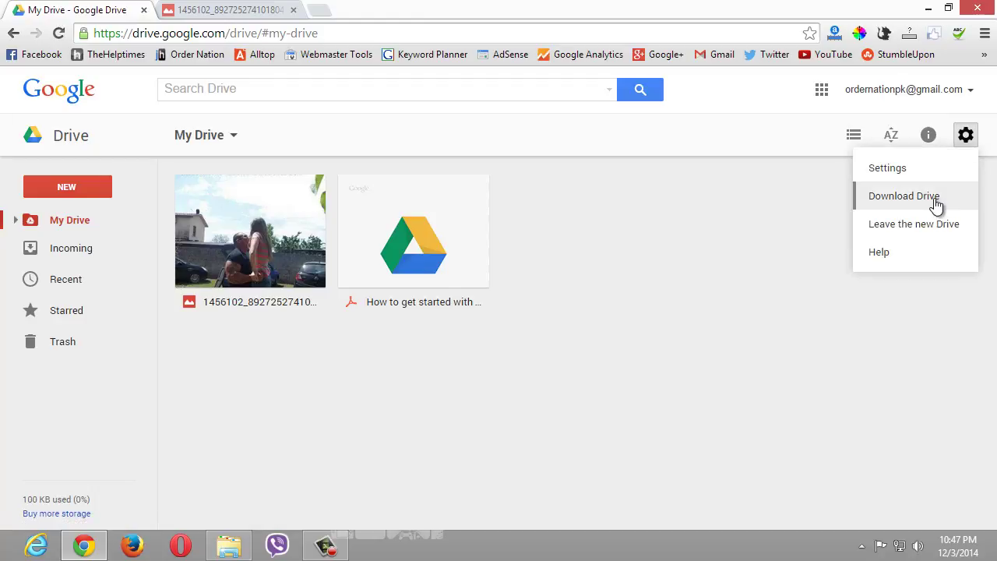
pyautogui.click(691, 207)
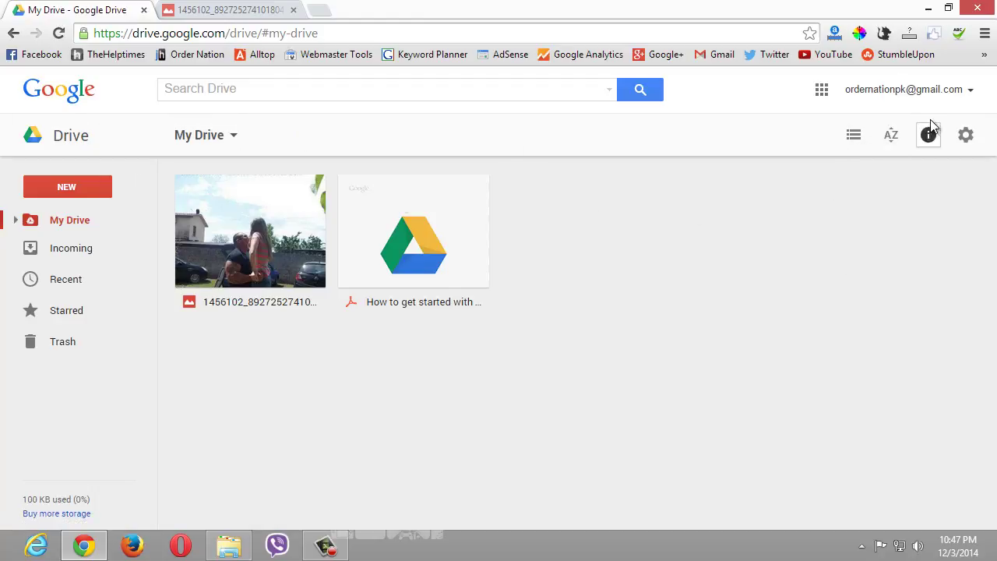
pyautogui.click(965, 136)
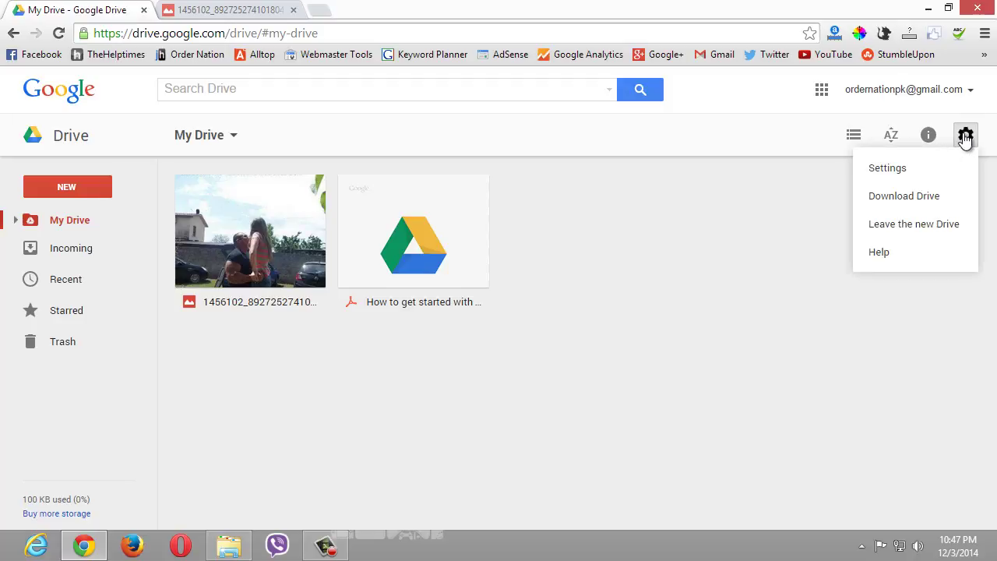
pyautogui.click(965, 135)
pyautogui.click(967, 136)
pyautogui.click(917, 196)
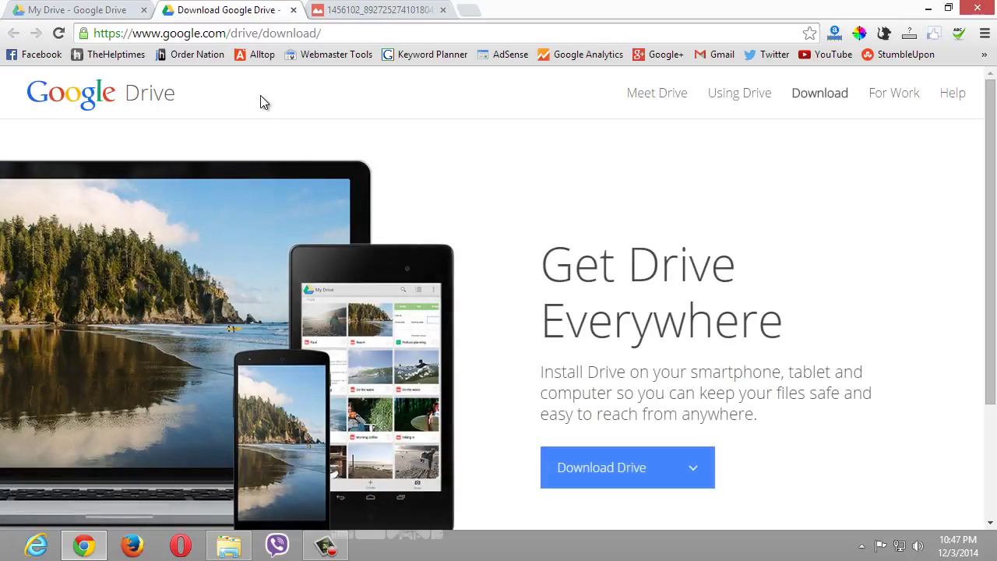
# - Choose Mac and PC from the Download Drive dropdown to bring up the Windows download terms
pyautogui.scroll(-1, 664, 370)
pyautogui.moveTo(662, 409)
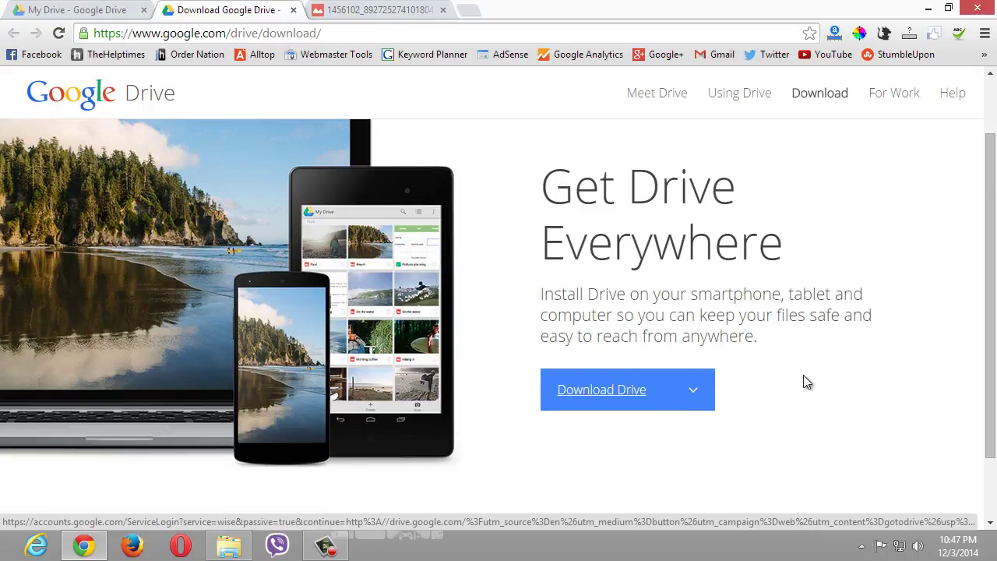
pyautogui.scroll(-1, 807, 382)
pyautogui.moveTo(630, 325)
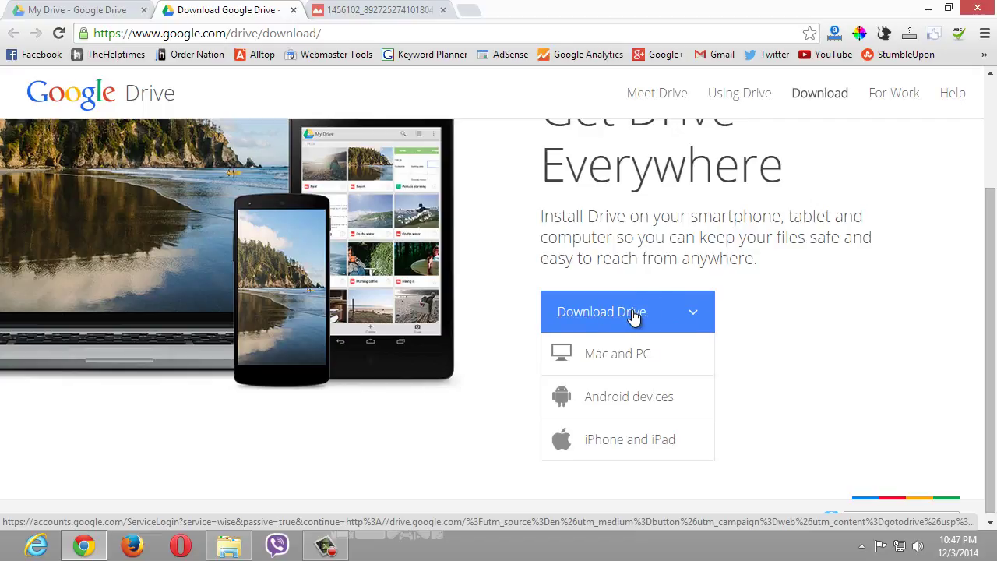
pyautogui.click(629, 360)
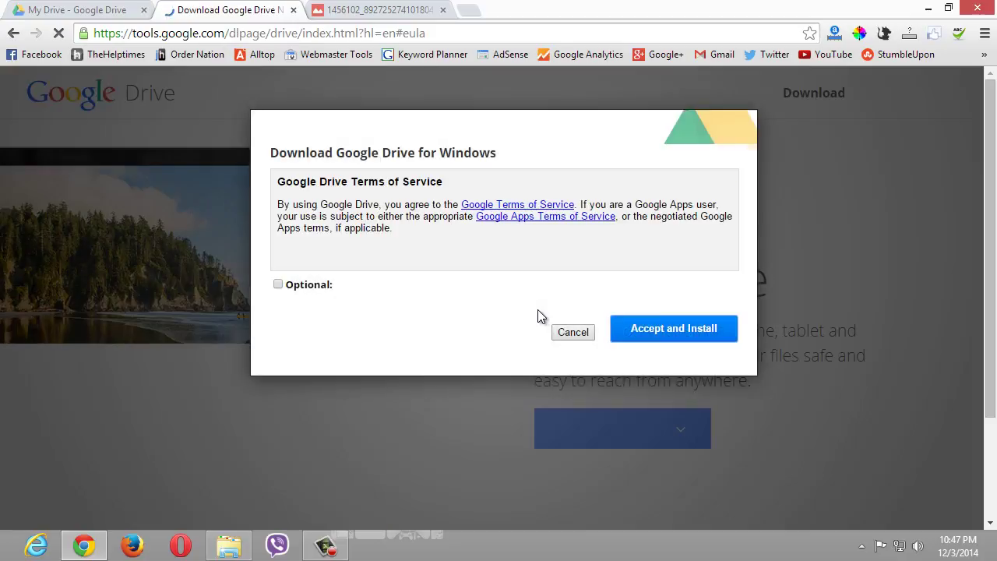
# - Accept the terms, download the installer with IDM, run it, and close the Installation complete dialog
pyautogui.click(661, 335)
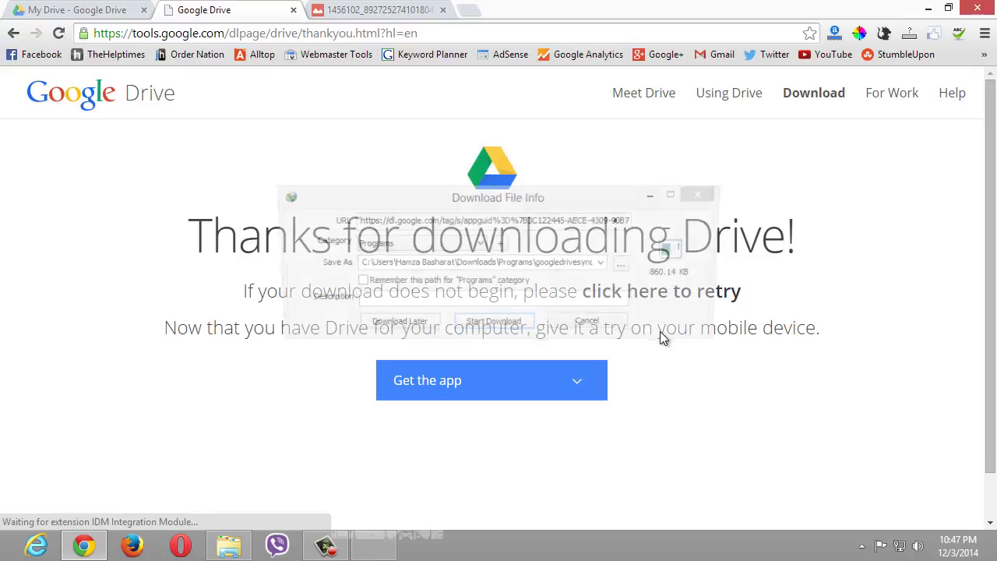
pyautogui.click(516, 325)
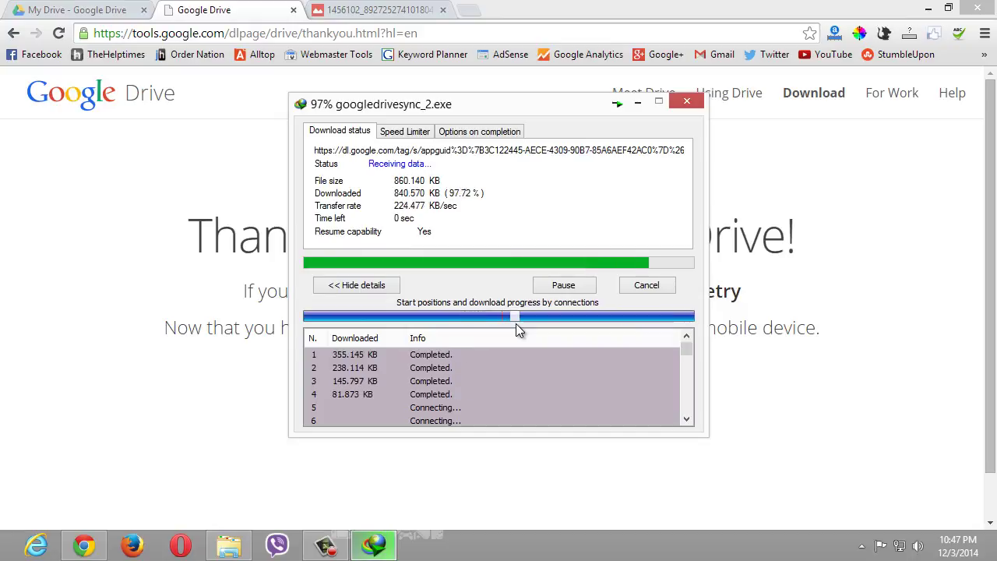
pyautogui.click(366, 323)
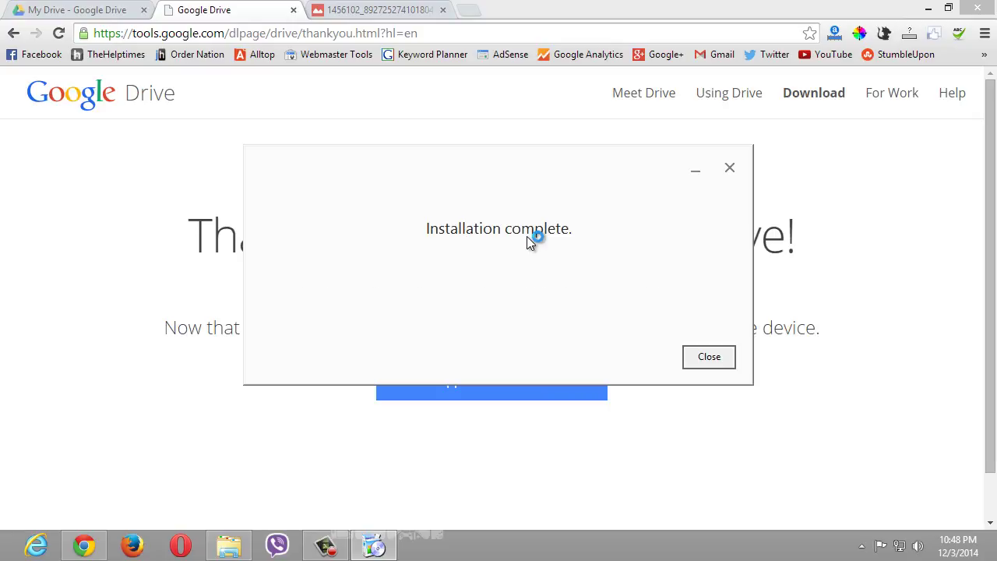
pyautogui.click(710, 358)
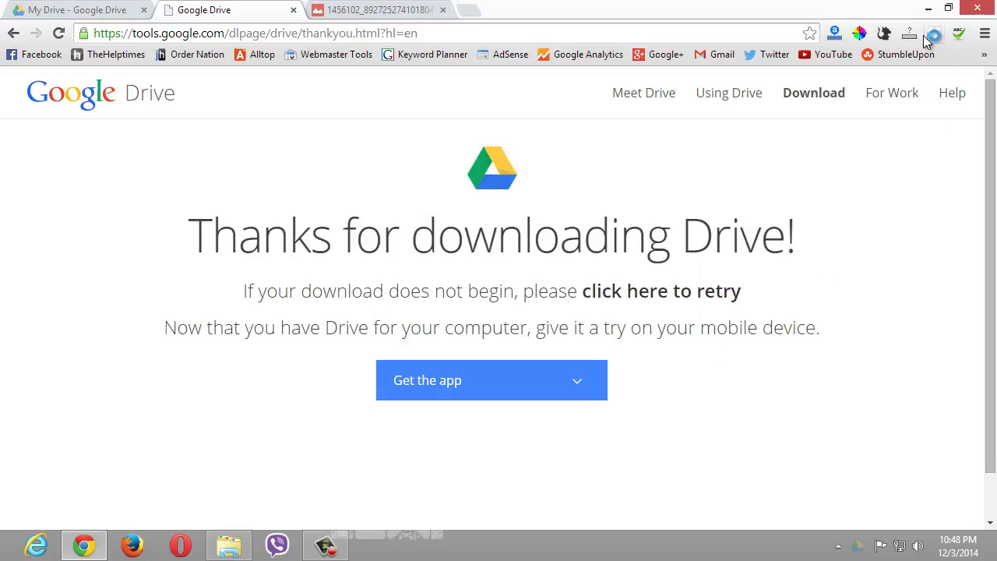
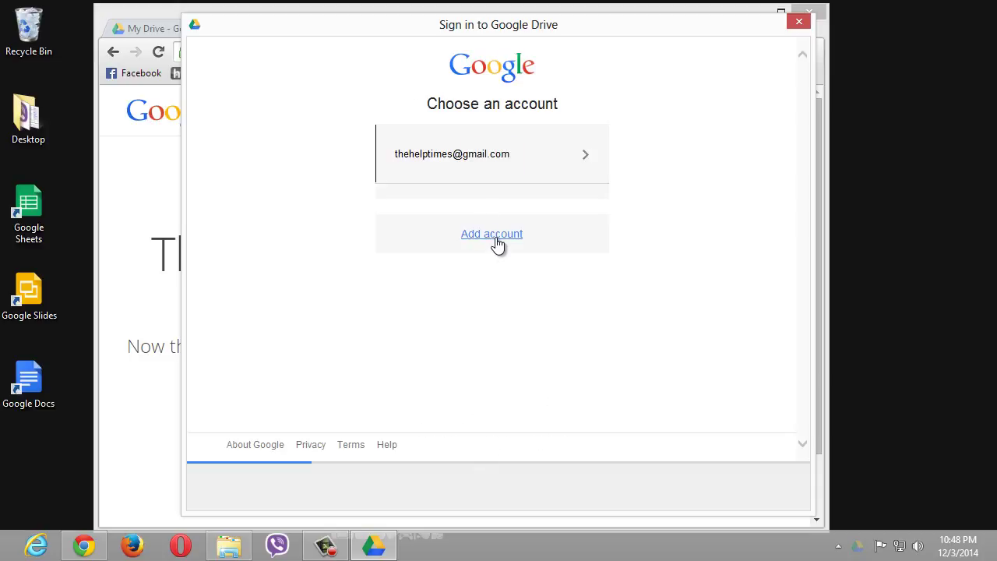
# - Add another account by signing in with the second Google account's e-mail and password
pyautogui.click(496, 236)
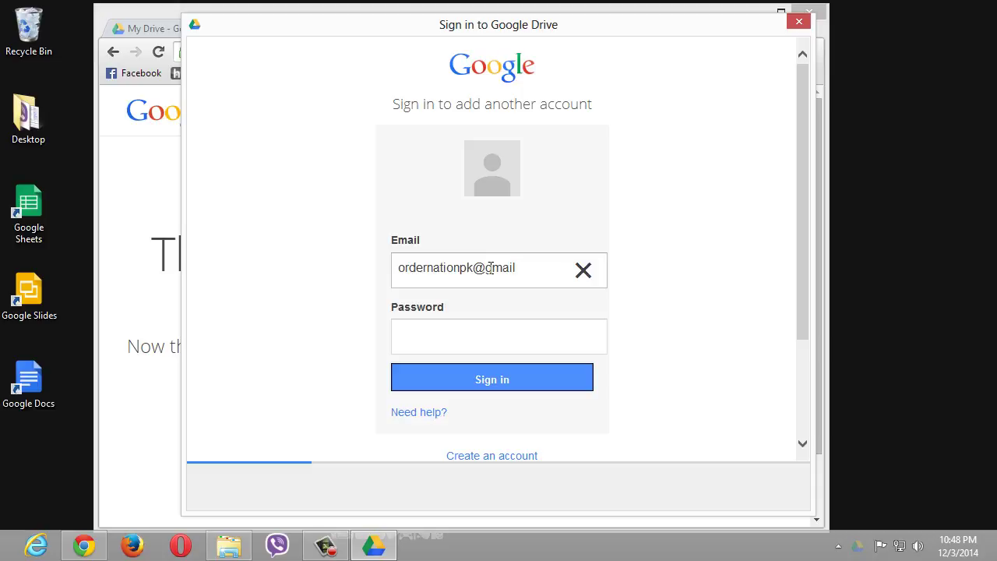
pyautogui.press('Tab')
pyautogui.write('•••••••••')
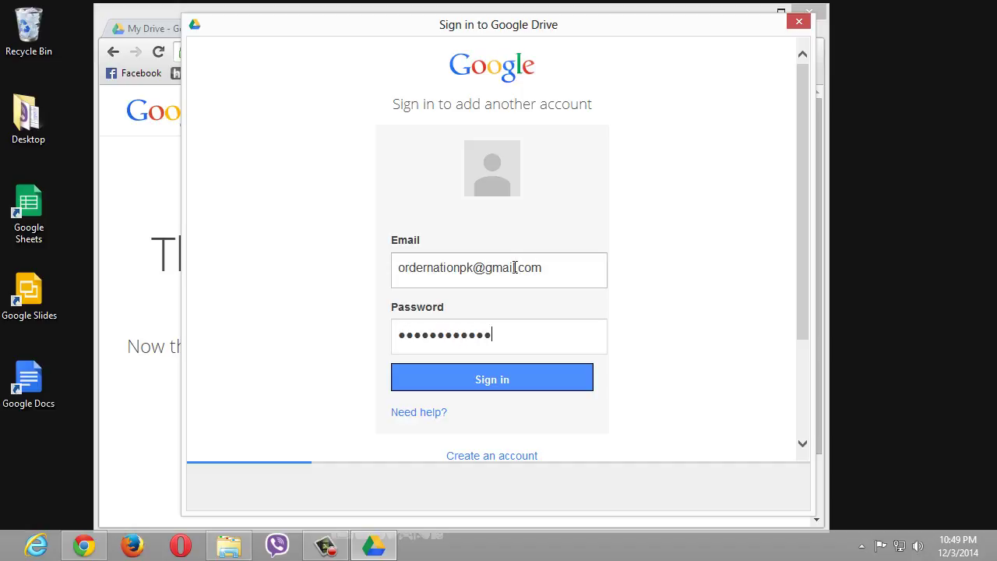
pyautogui.write('•••')
pyautogui.click(498, 383)
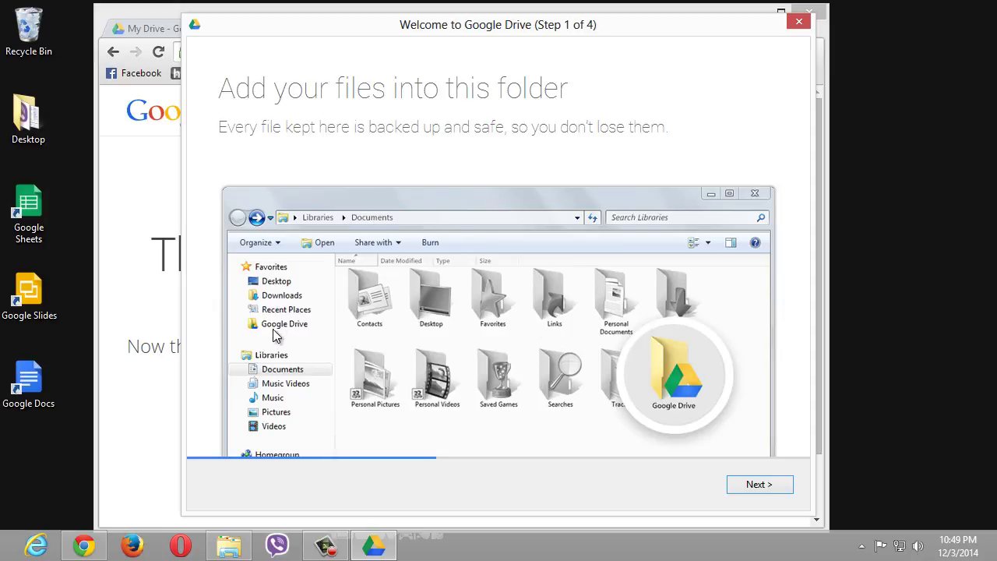
# - Go through welcome steps 1 to 4 and keep syncing despite the folder-mismatch warning
pyautogui.click(786, 494)
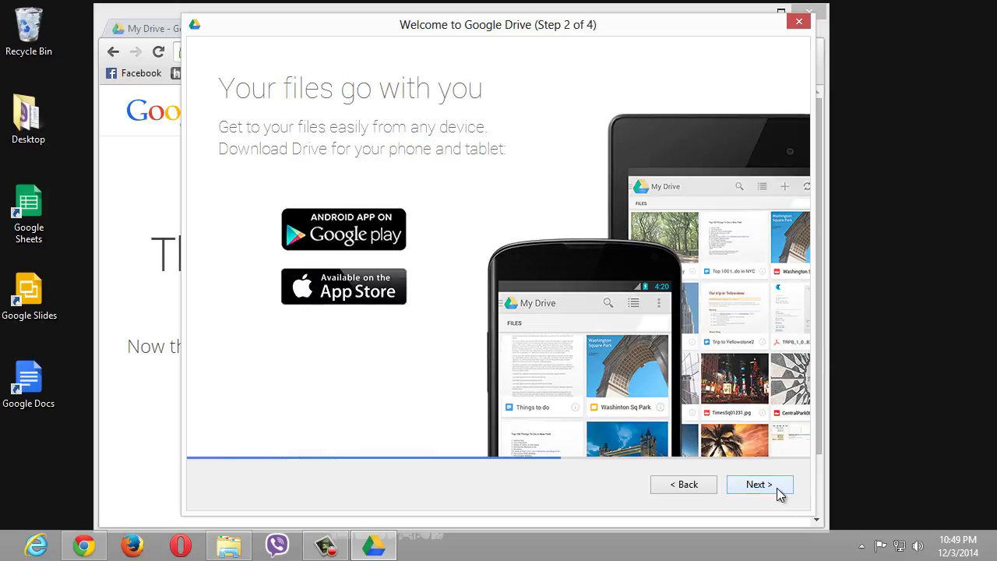
pyautogui.click(779, 494)
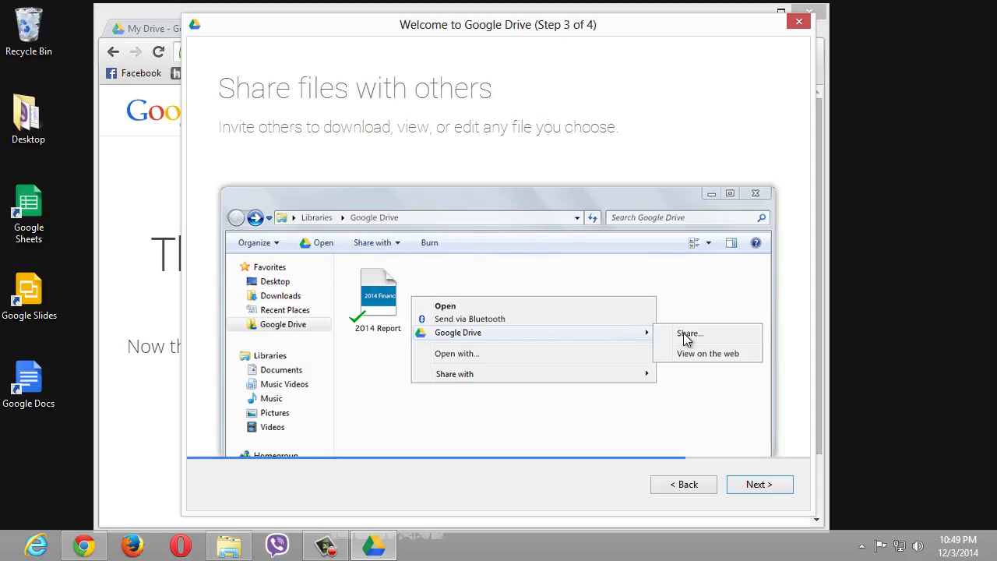
pyautogui.click(752, 486)
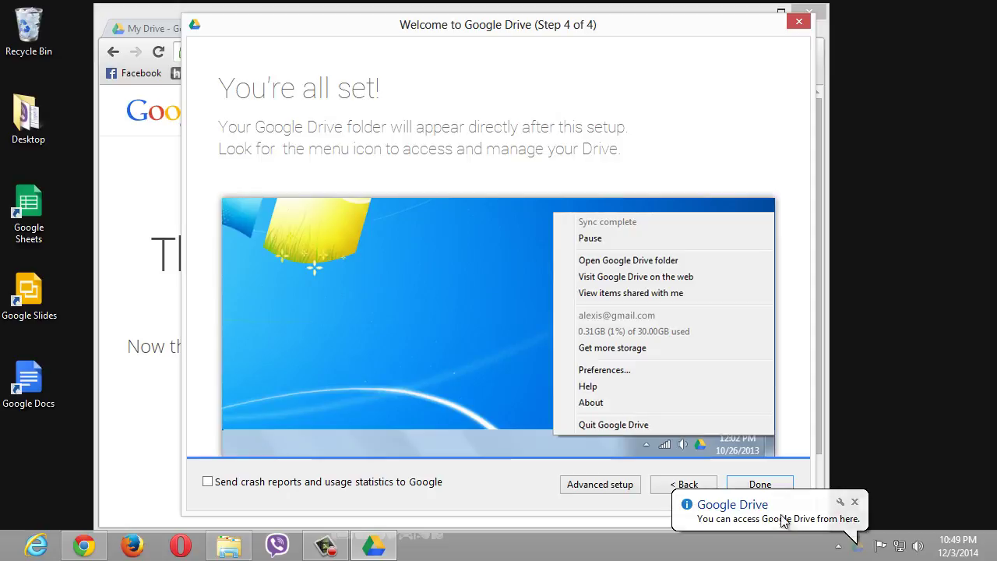
pyautogui.click(761, 484)
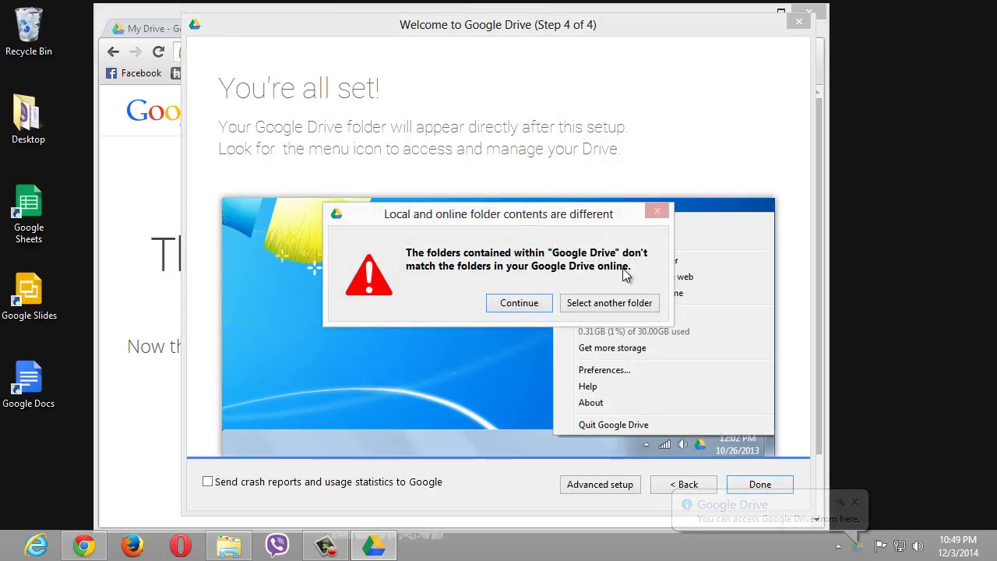
pyautogui.click(524, 304)
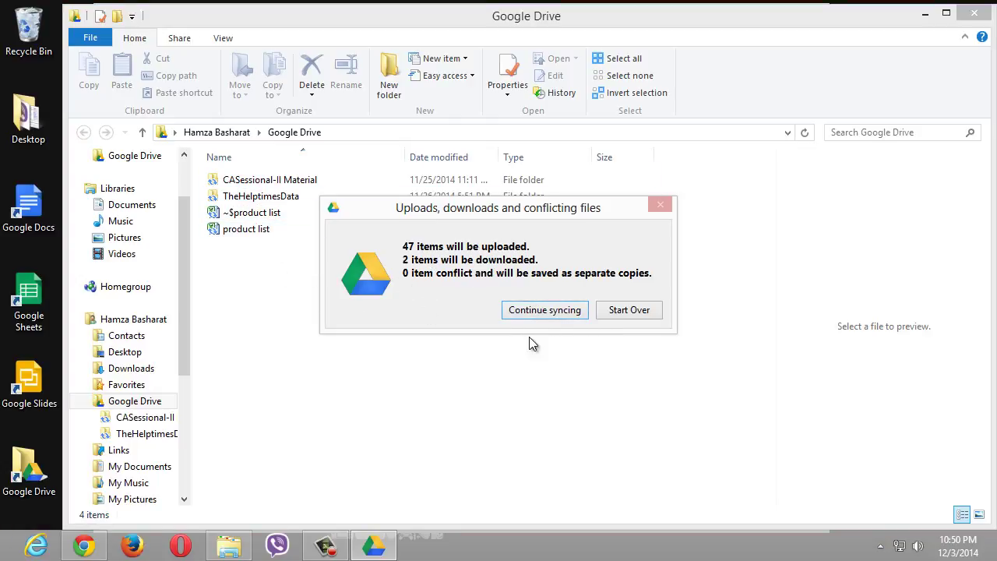
# - Start over on the 47 pending uploads, dismiss Creative AutoUpdate, and show the Google Drive folder
pyautogui.click(621, 312)
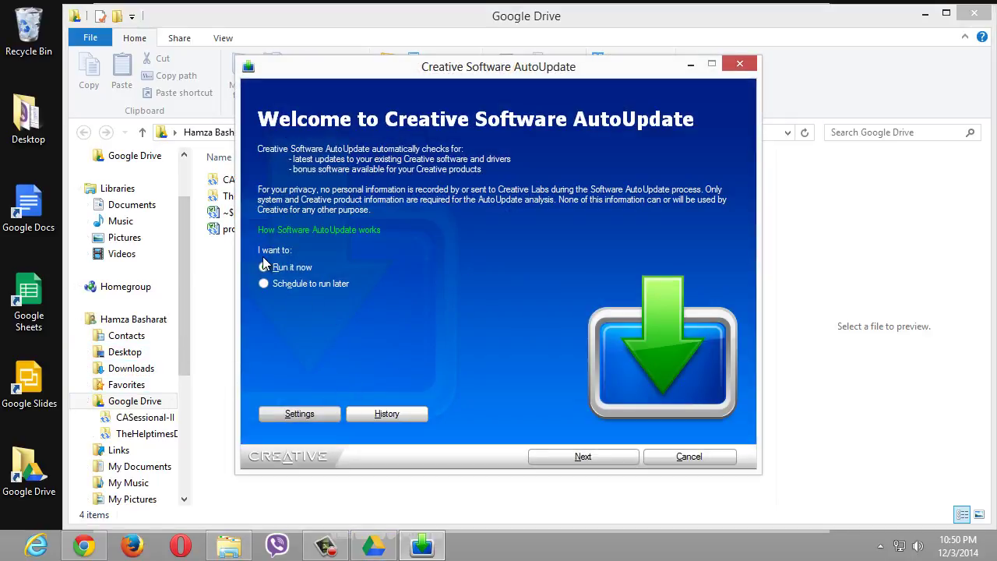
pyautogui.click(745, 64)
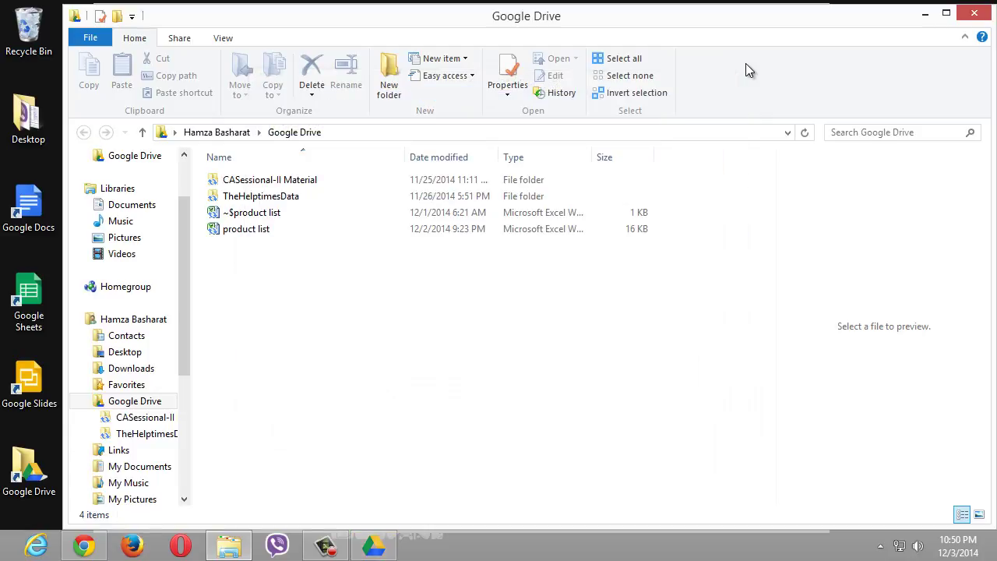
pyautogui.click(134, 159)
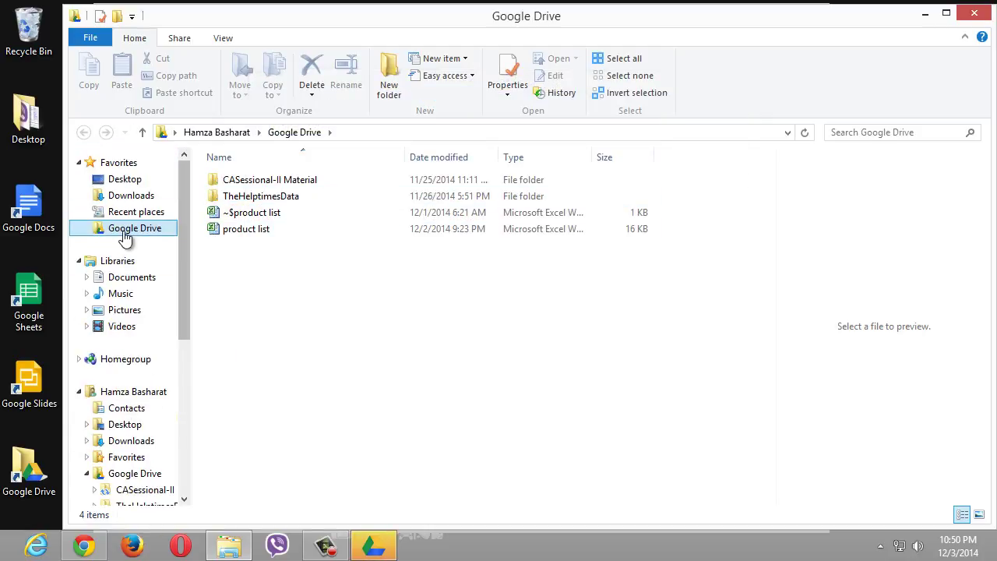
# - Delete the two folders and two product list spreadsheets, then acknowledge the disconnection notice
pyautogui.moveTo(243, 241); pyautogui.dragTo(240, 170)
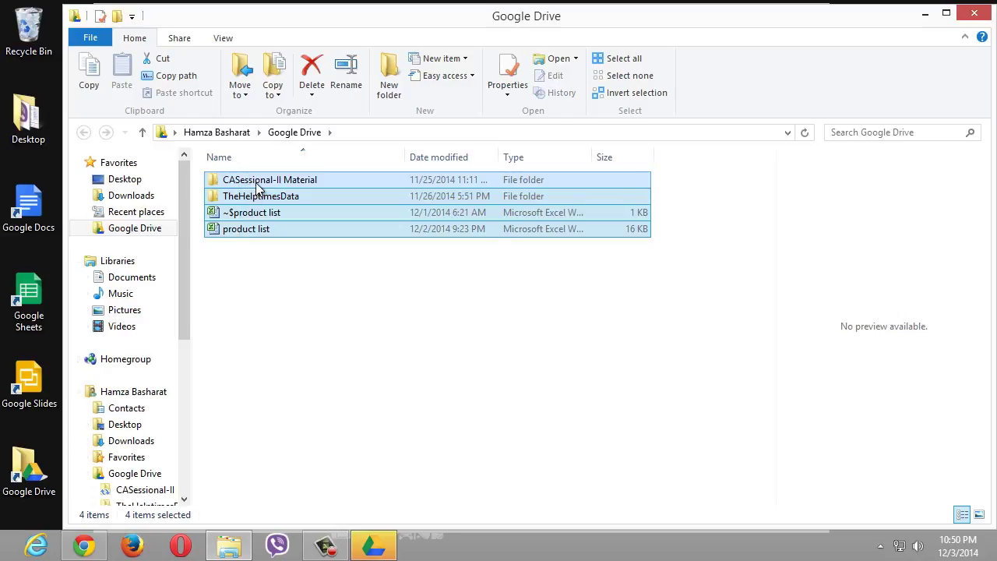
pyautogui.rightClick(256, 187)
pyautogui.click(329, 460)
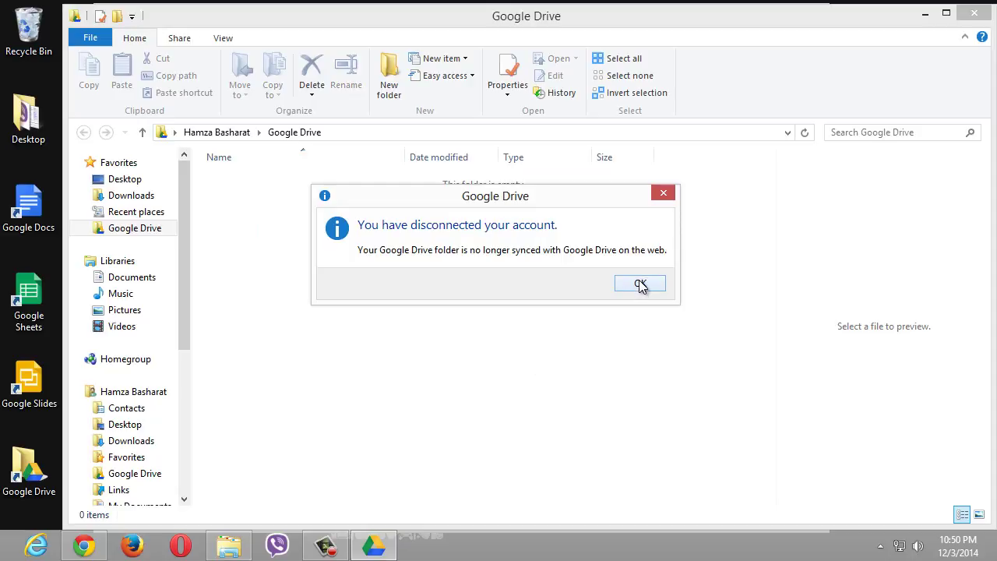
pyautogui.click(639, 285)
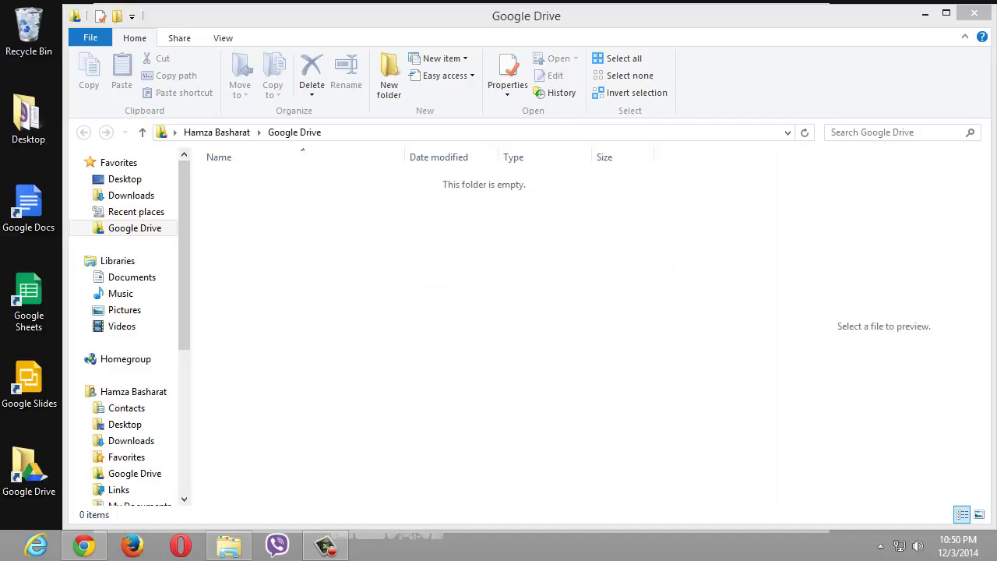
# - Sign in to Google Drive from its tray icon, choosing the second account
pyautogui.click(881, 547)
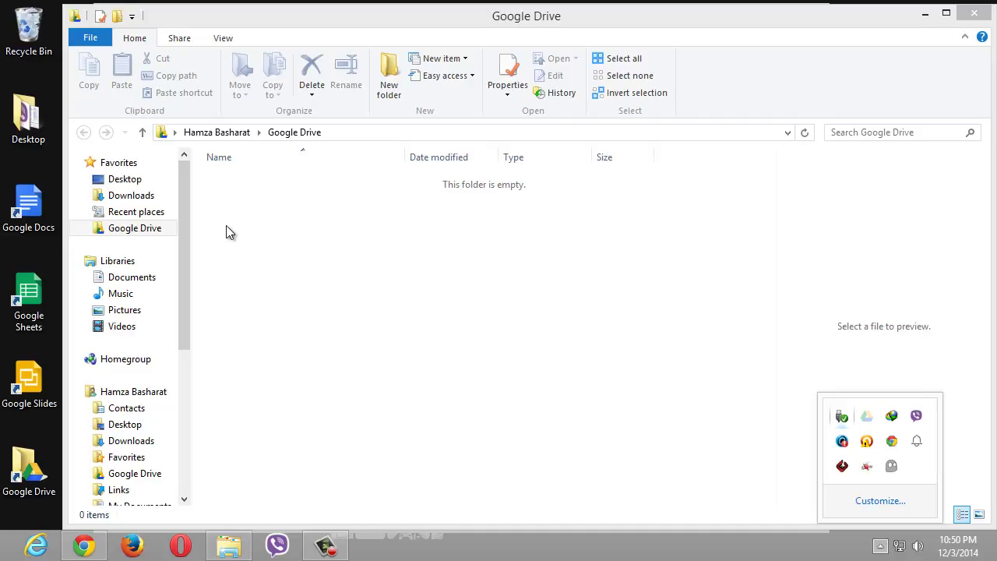
pyautogui.rightClick(868, 416)
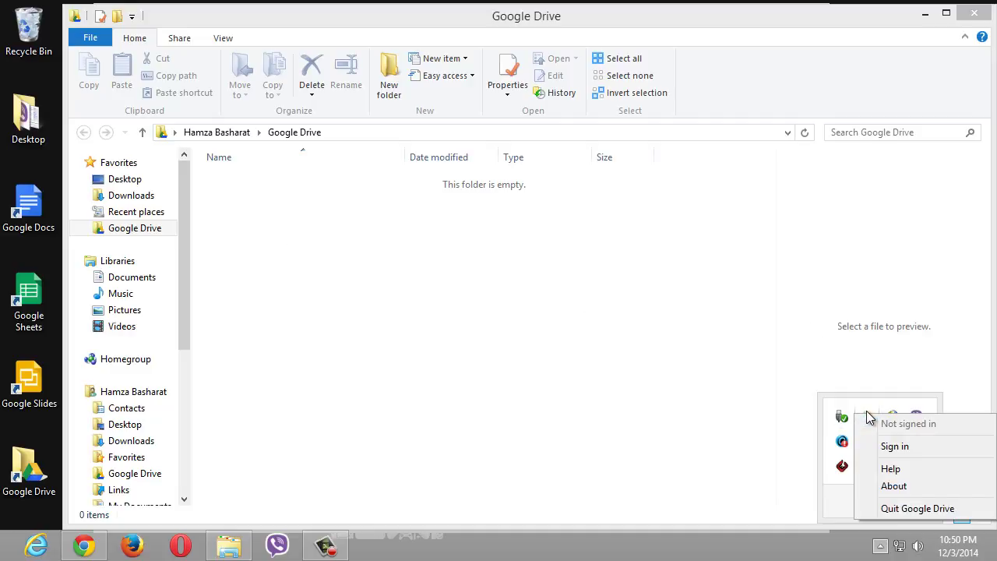
pyautogui.click(893, 445)
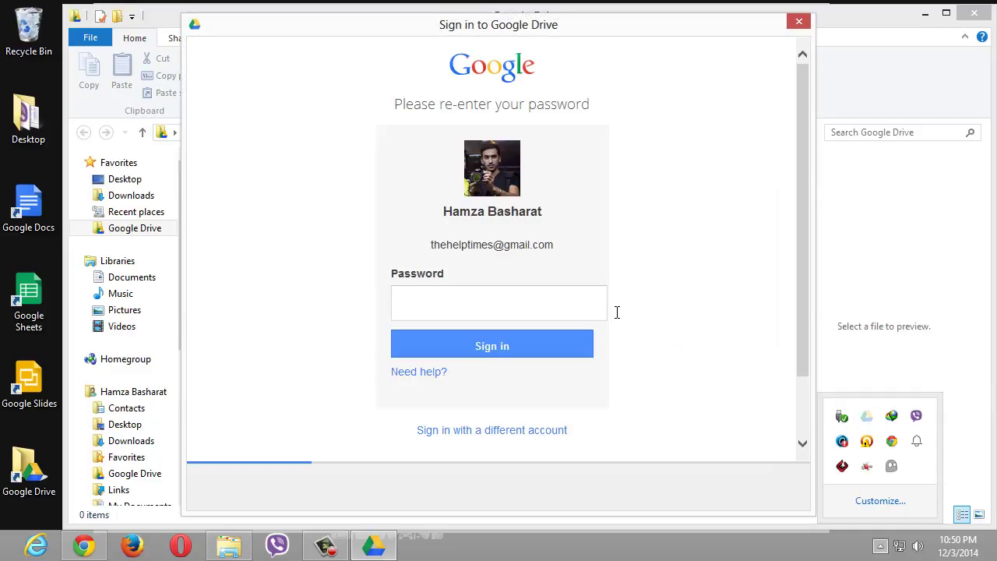
pyautogui.click(472, 429)
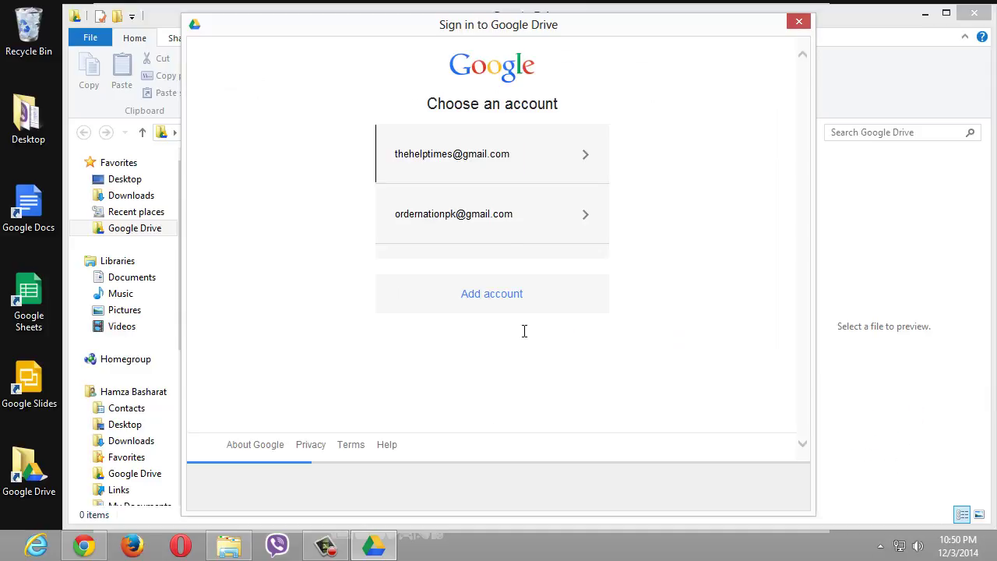
pyautogui.click(493, 224)
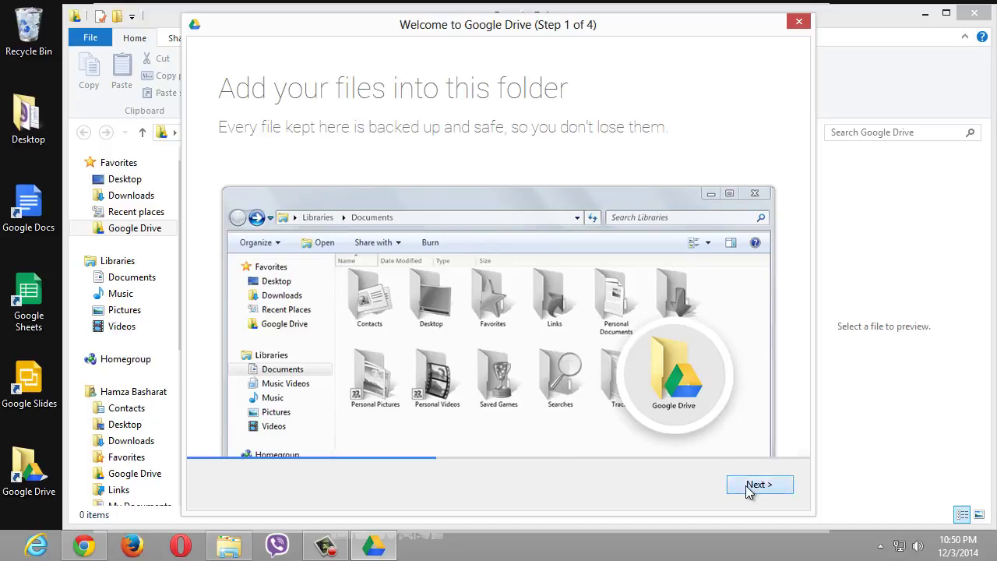
# - Step through the setup wizard and finish on the 'You're all set!' page
pyautogui.click(749, 485)
pyautogui.click(748, 485)
pyautogui.click(748, 486)
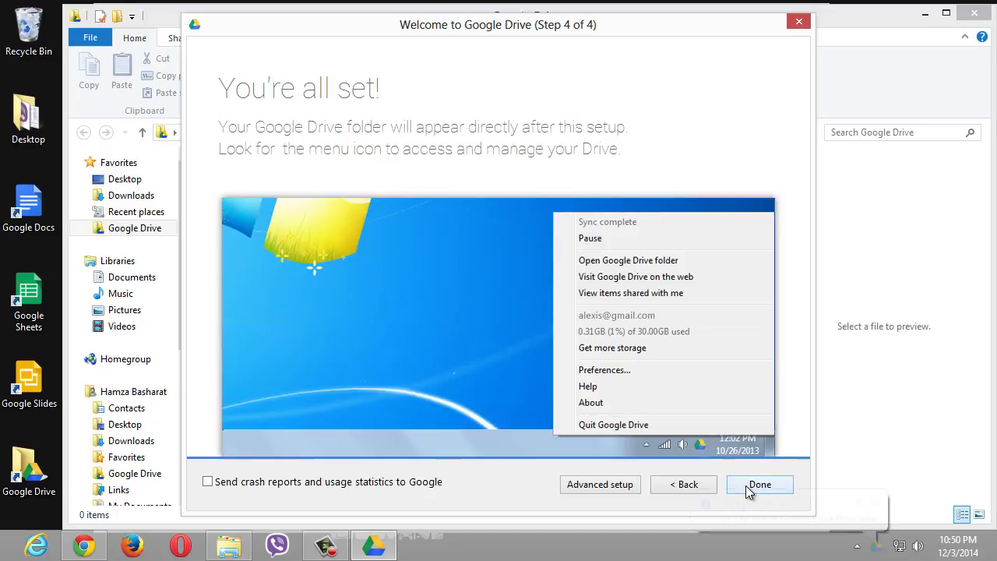
pyautogui.click(756, 484)
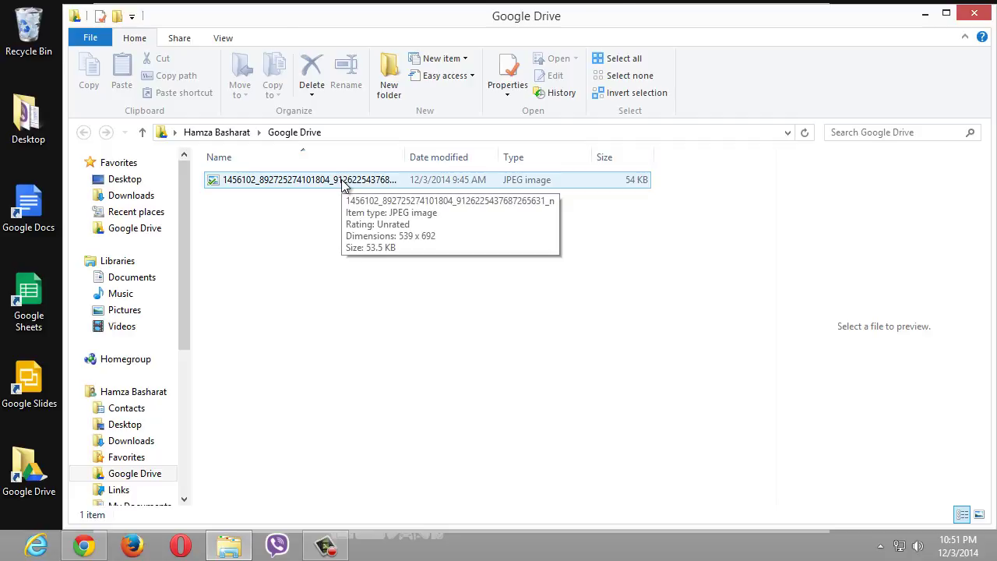
# - Preview the synced JPEG image while the folder syncs 'How to get started with Drive'
pyautogui.click(343, 183)
pyautogui.click(372, 254)
pyautogui.click(294, 180)
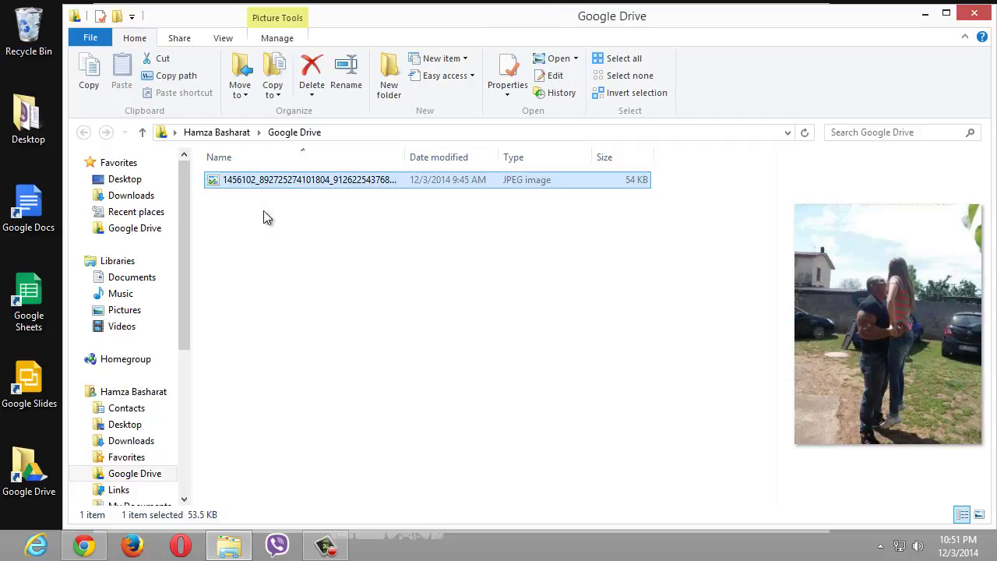
pyautogui.click(274, 240)
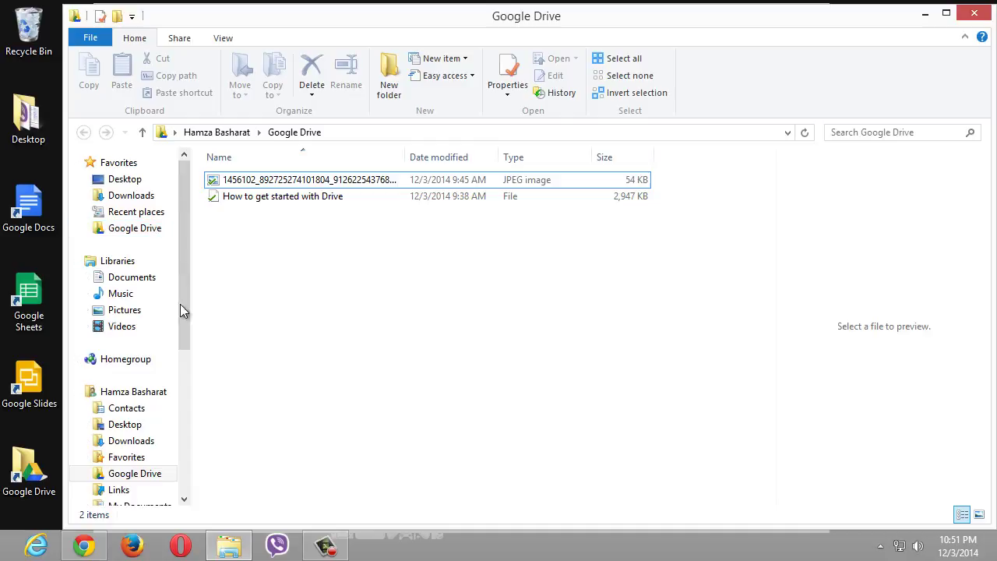
# - Copy endingaudio from the Music library and paste it into the Google Drive folder
pyautogui.click(139, 295)
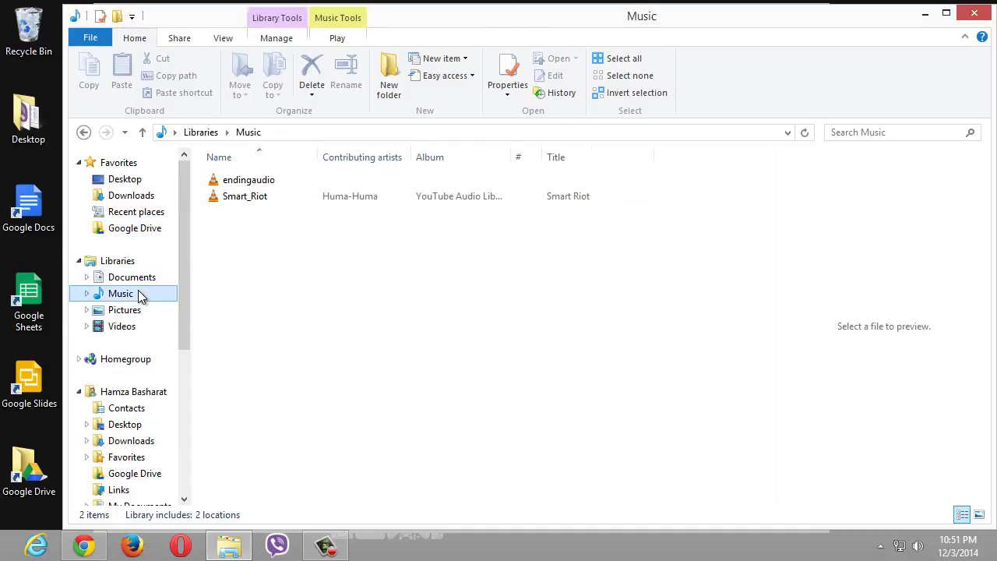
pyautogui.rightClick(257, 180)
pyautogui.click(304, 420)
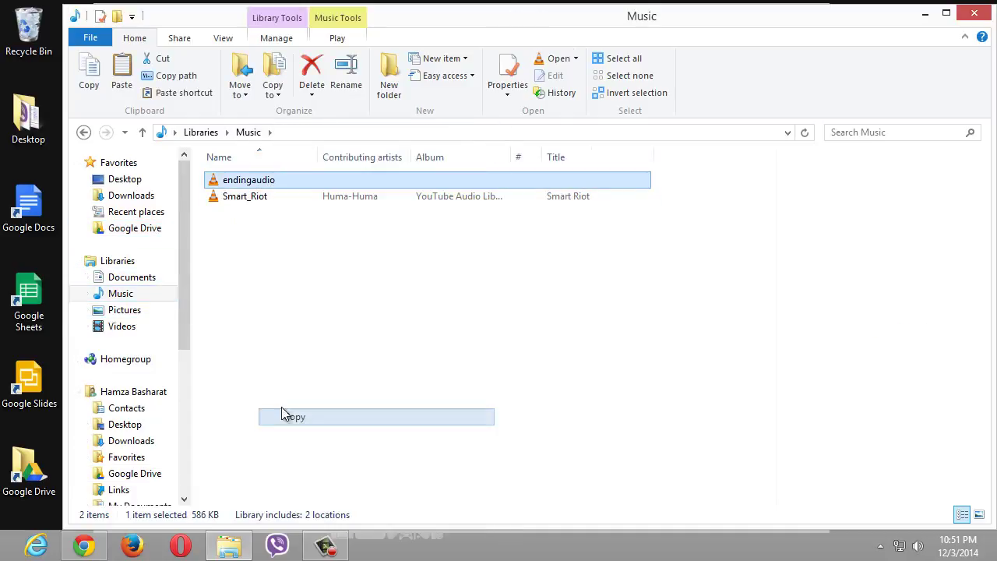
pyautogui.click(131, 227)
pyautogui.rightClick(261, 273)
pyautogui.rightClick(271, 353)
pyautogui.click(277, 195)
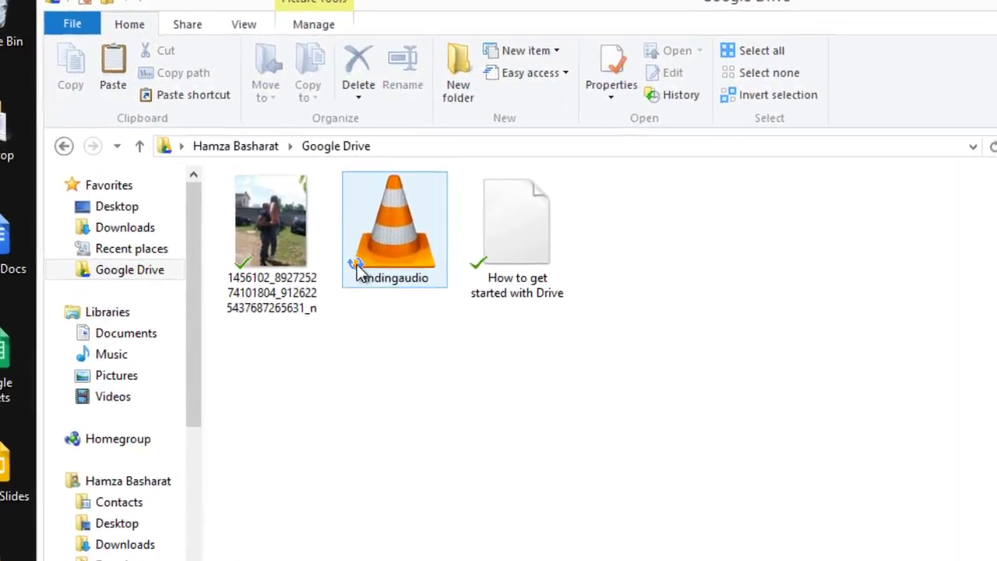
pyautogui.click(378, 296)
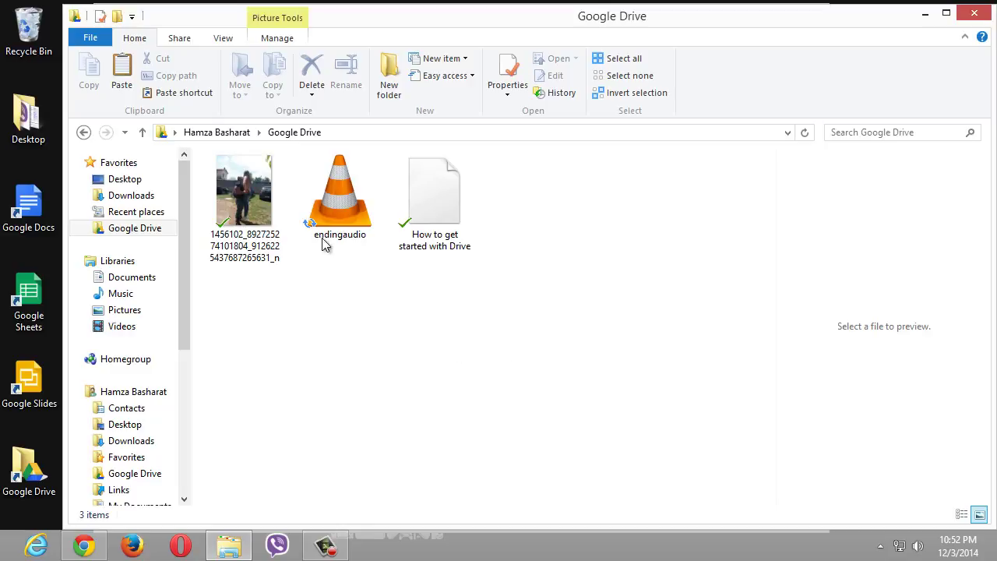
# - Launch 'Visit Google Drive on the web' from the sync client's tray icon
pyautogui.click(882, 546)
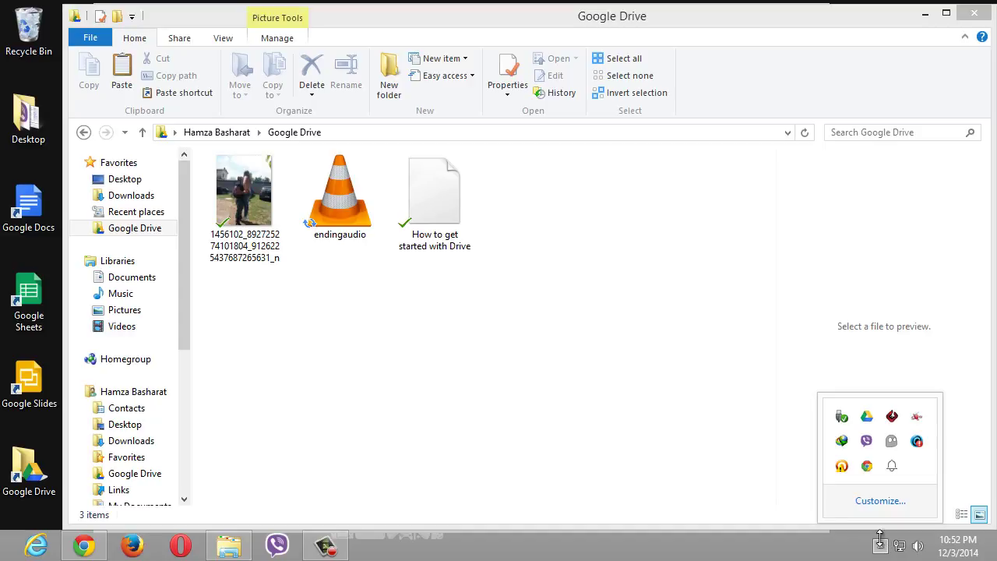
pyautogui.click(867, 417)
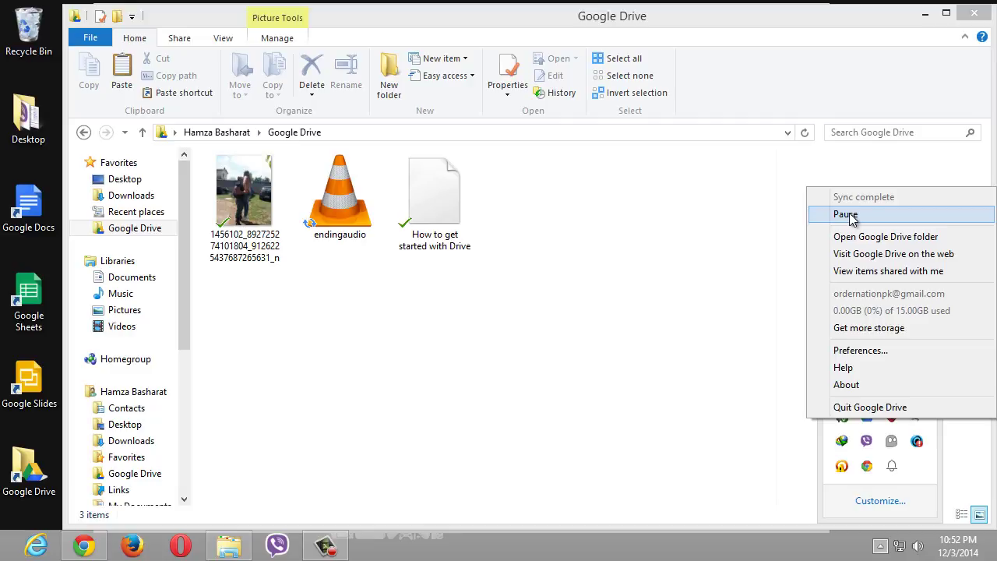
pyautogui.click(886, 256)
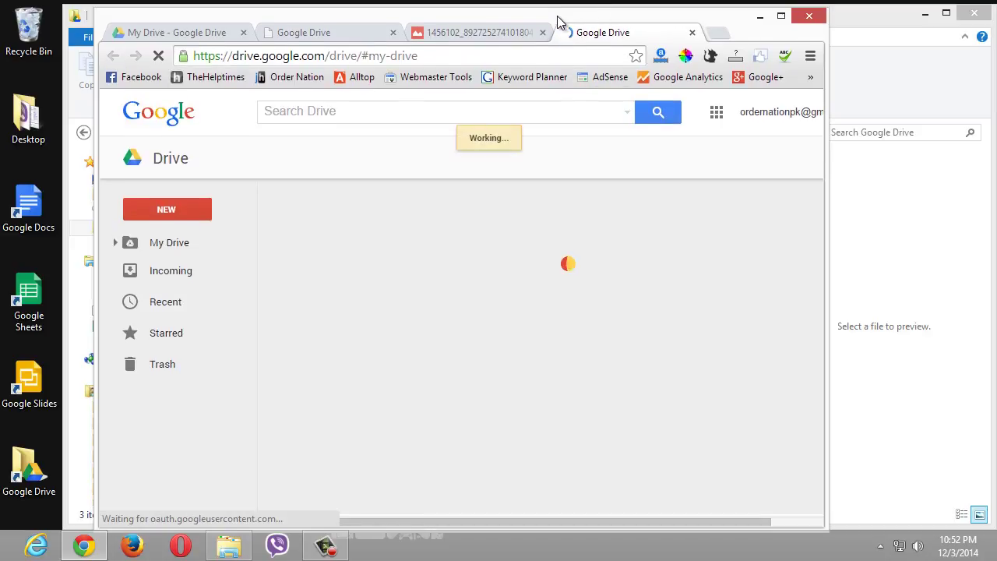
# - Maximize the browser and get the share link for endingaudio.wav in My Drive
pyautogui.moveTo(556, 18); pyautogui.dragTo(761, 40)
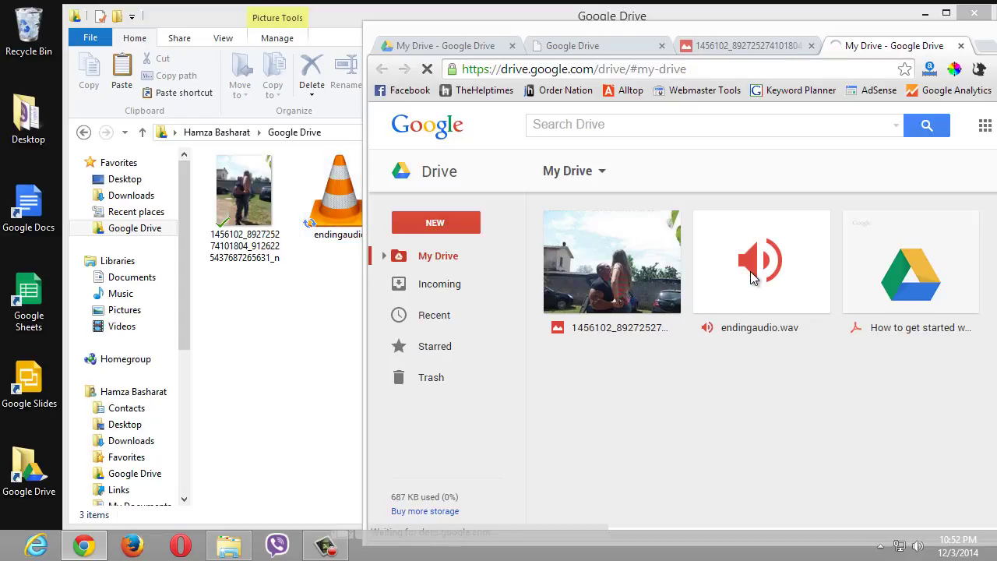
pyautogui.click(148, 228)
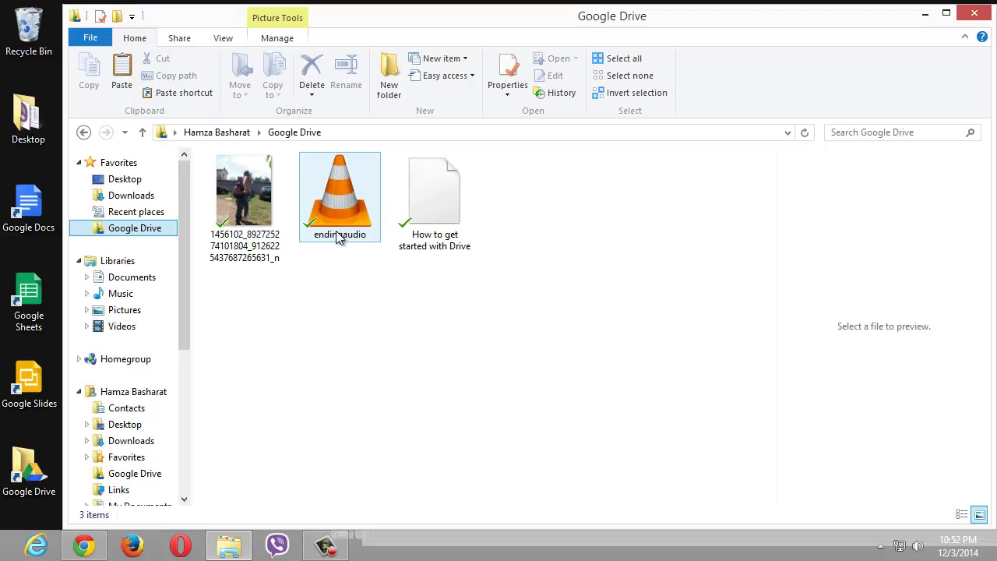
pyautogui.click(926, 15)
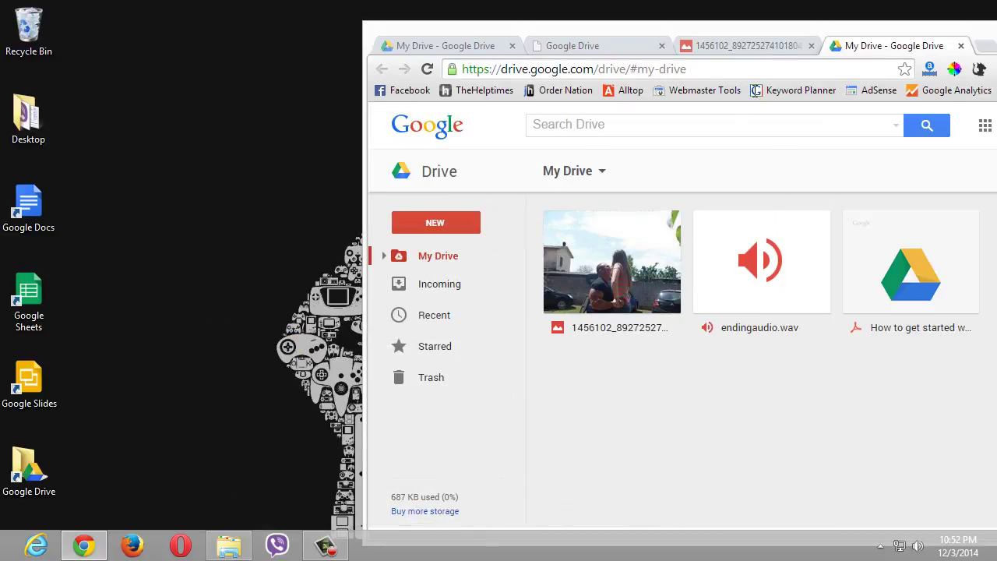
pyautogui.doubleClick(768, 31)
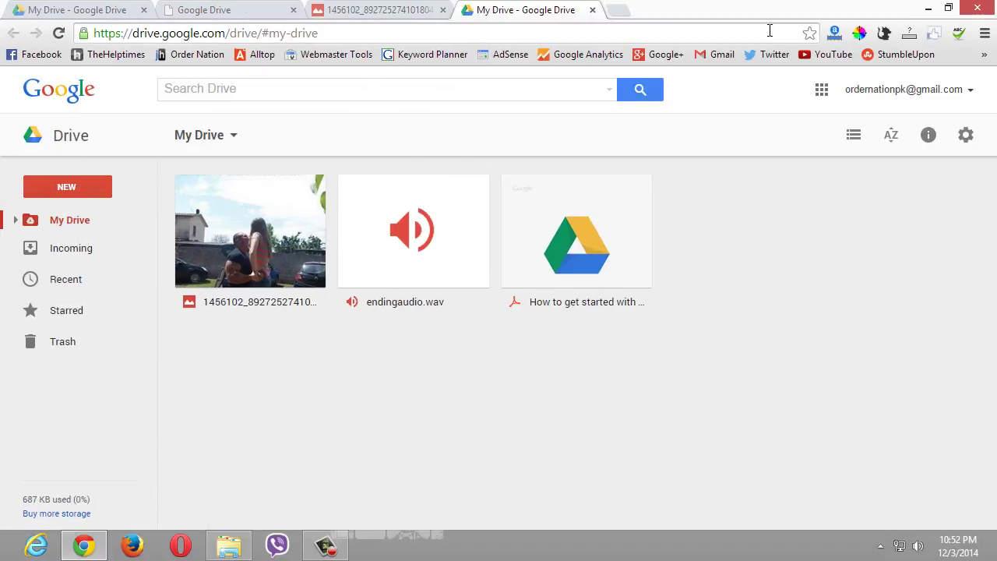
pyautogui.click(453, 242)
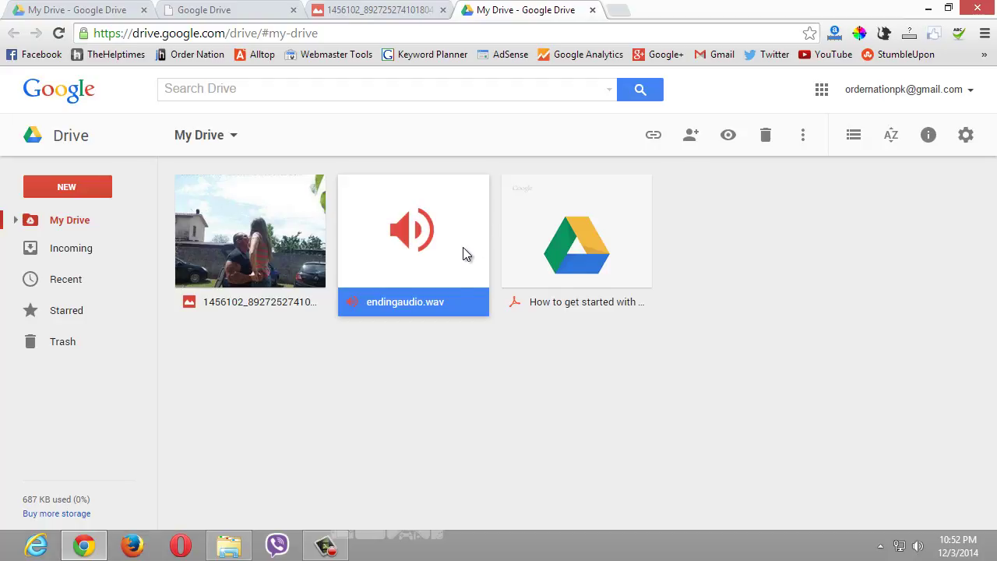
pyautogui.click(654, 136)
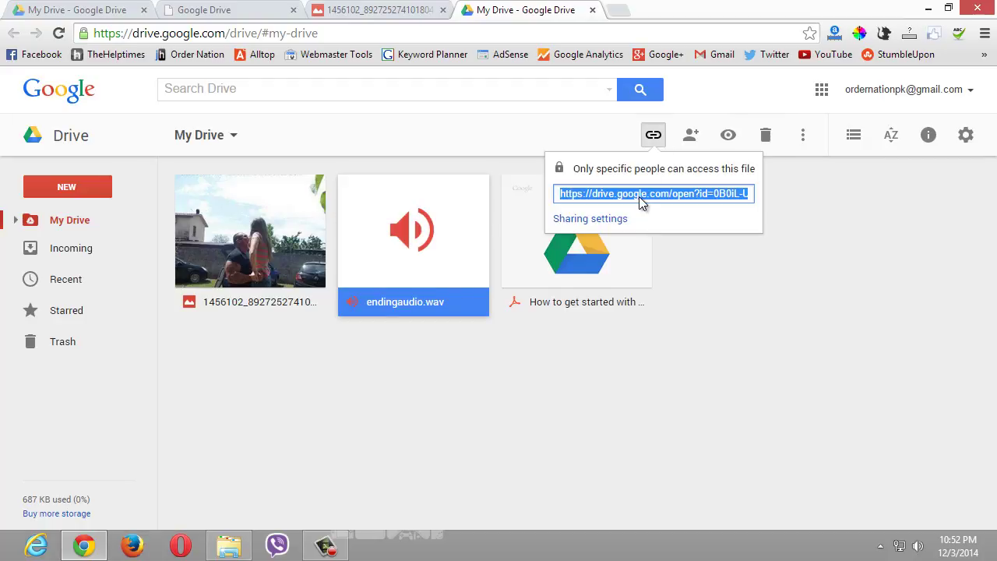